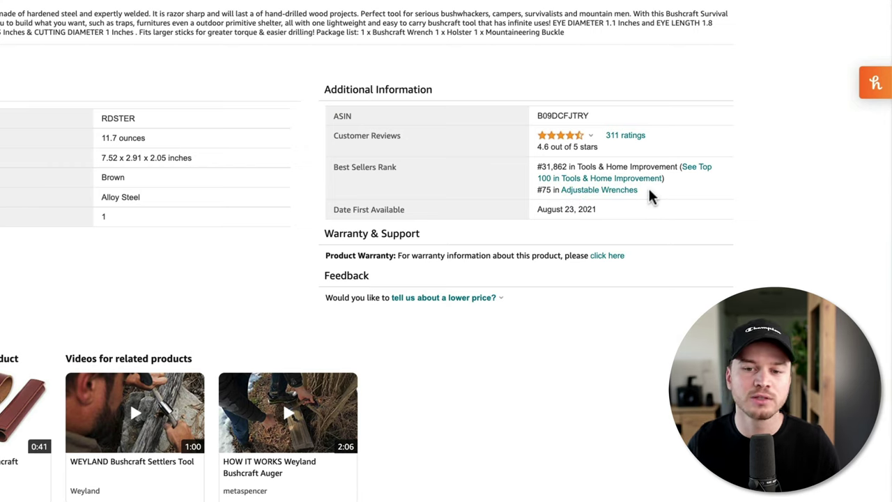
# - Copy the category name Adjustable Wrenches from the product's Best Sellers Rank and search the Seller Central product types for it
pyautogui.moveTo(638, 192); pyautogui.dragTo(558, 191)
pyautogui.press('super+c')
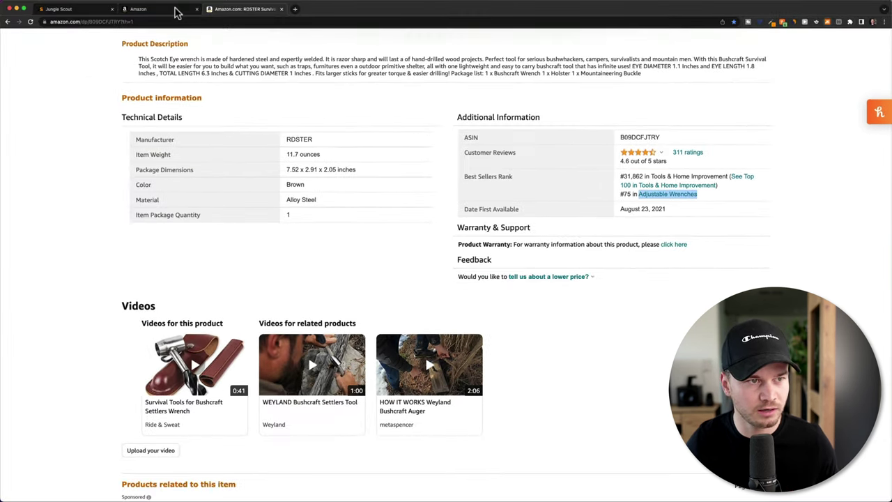
pyautogui.click(176, 13)
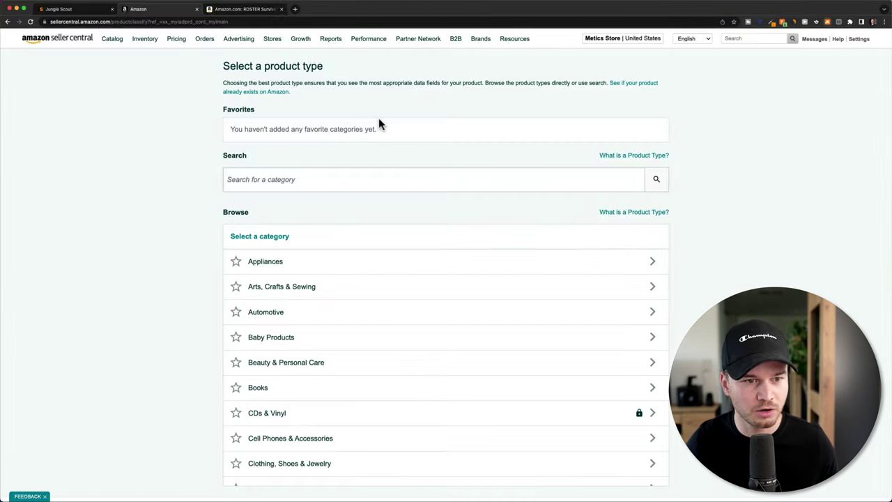
pyautogui.click(299, 179)
pyautogui.press('super+v')
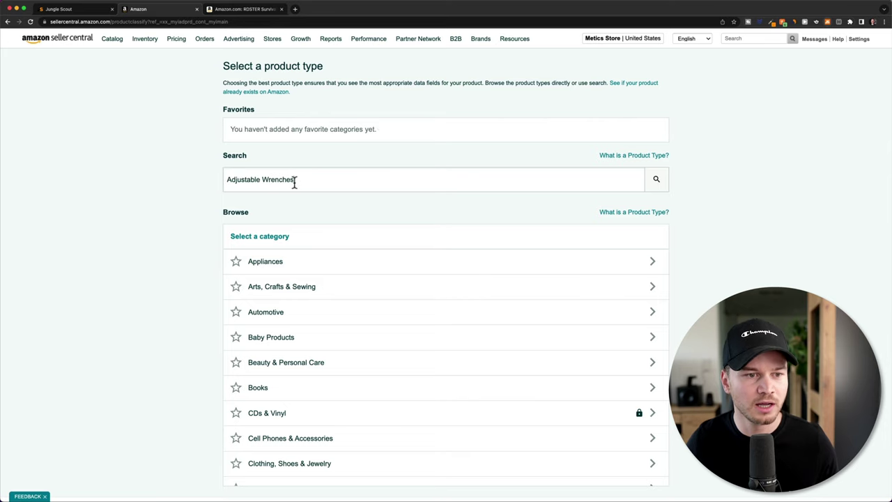
pyautogui.click(652, 184)
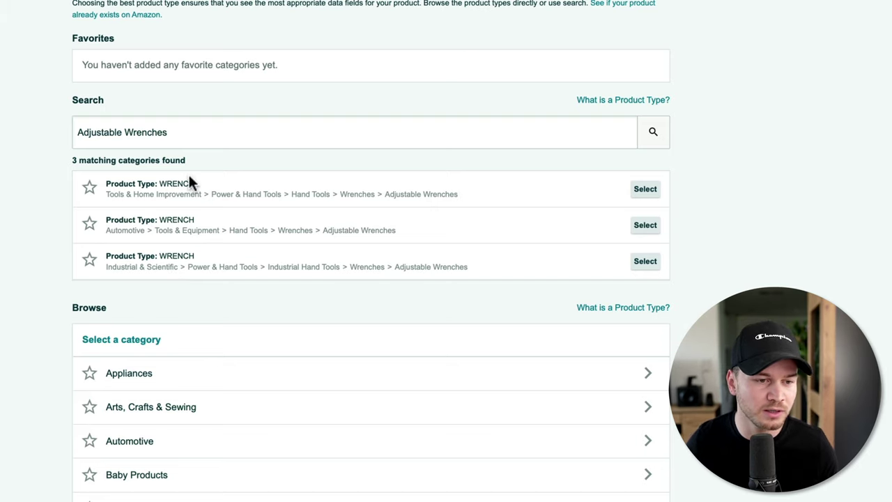
# - Start a listing under Tools & Home Improvement > Adjustable Wrenches, with more attributes shown and variations set to No
pyautogui.click(643, 194)
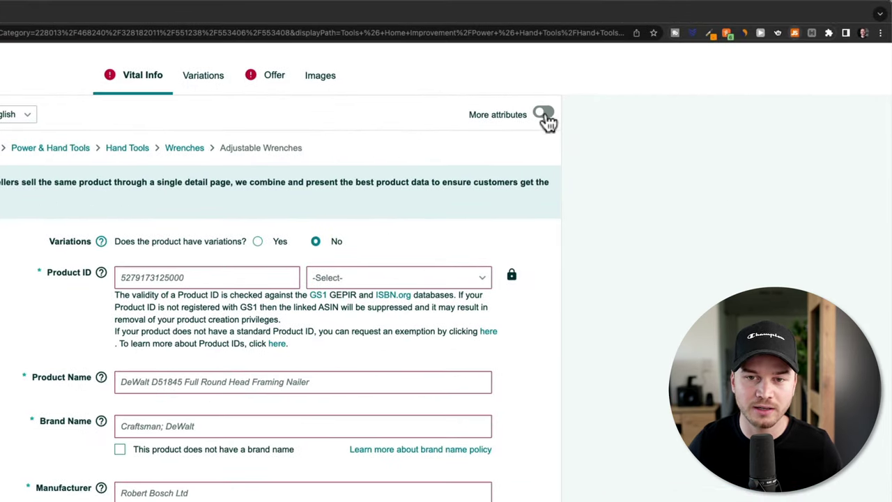
pyautogui.click(544, 115)
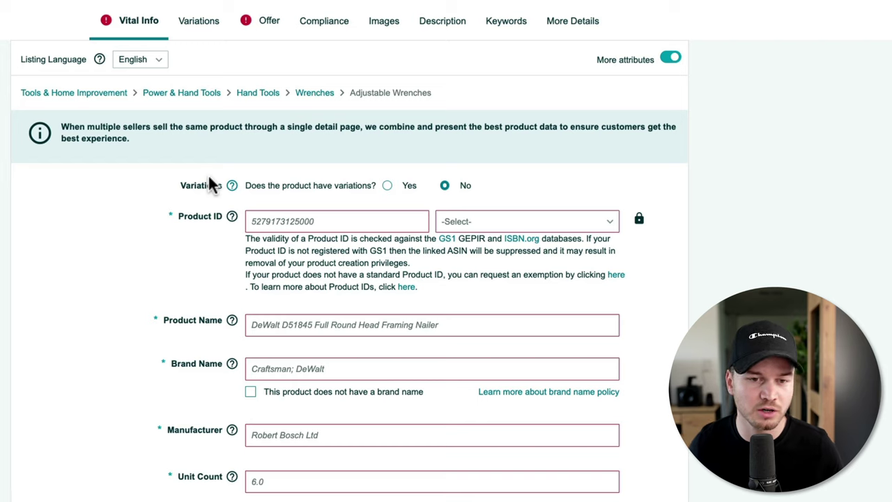
pyautogui.click(443, 185)
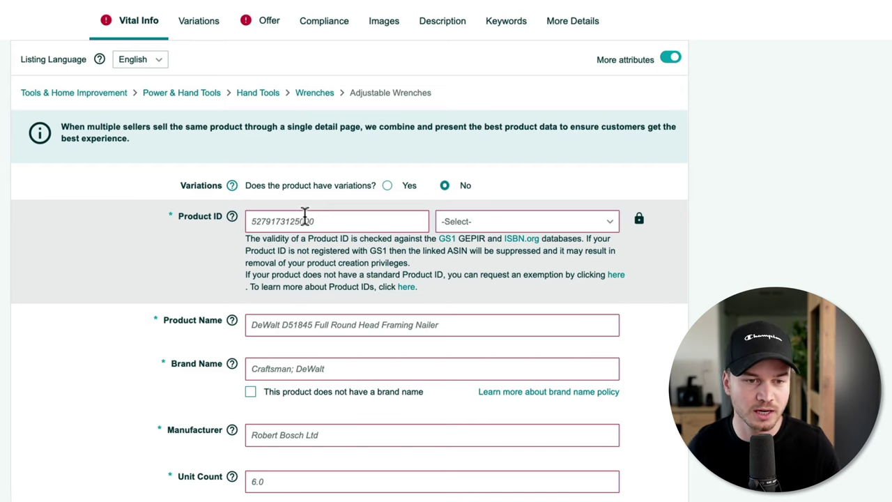
pyautogui.click(305, 216)
pyautogui.hotkey('ctrl', 'v')
pyautogui.moveTo(335, 220); pyautogui.dragTo(244, 221)
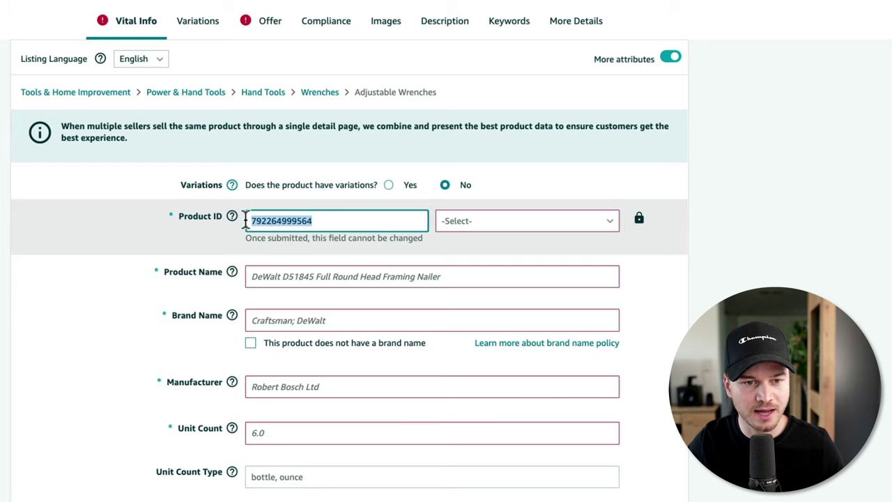
pyautogui.click(508, 228)
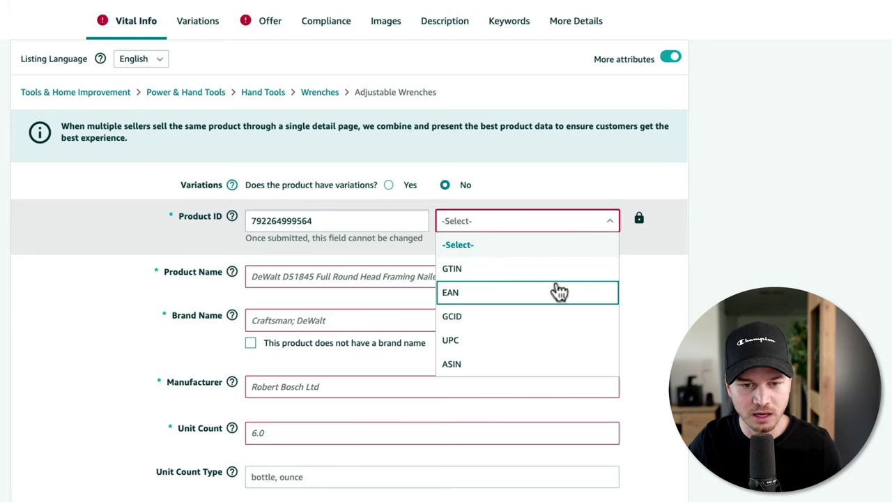
pyautogui.scroll(-1, 557, 292)
pyautogui.scroll(-1, 557, 287)
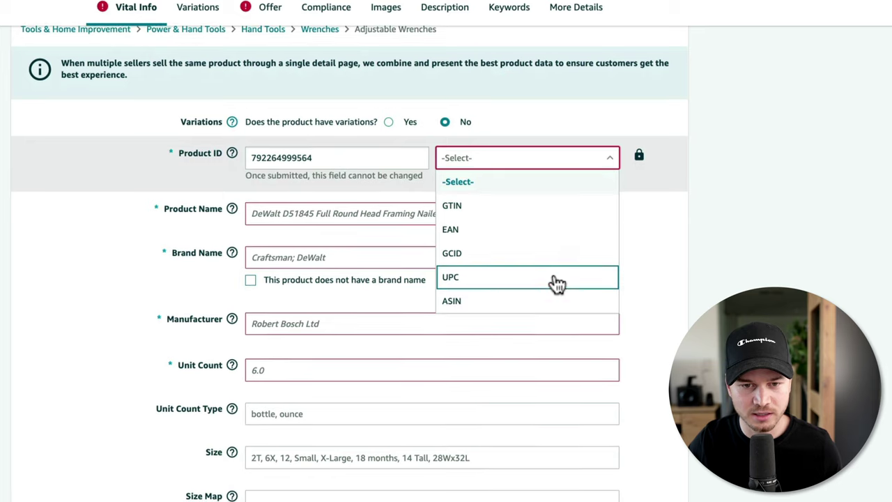
pyautogui.click(514, 279)
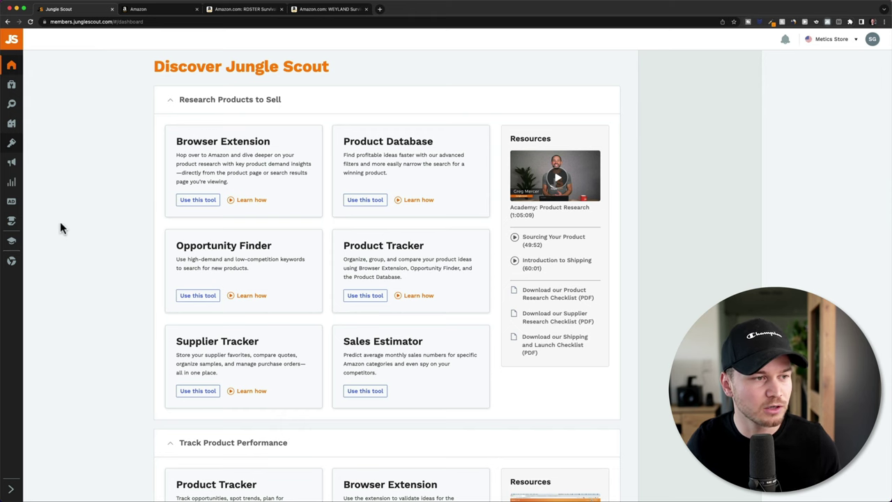
# - Open the Bushcraft Tool keyword list in Jungle Scout and review its keywords and search volumes
pyautogui.moveTo(14, 105)
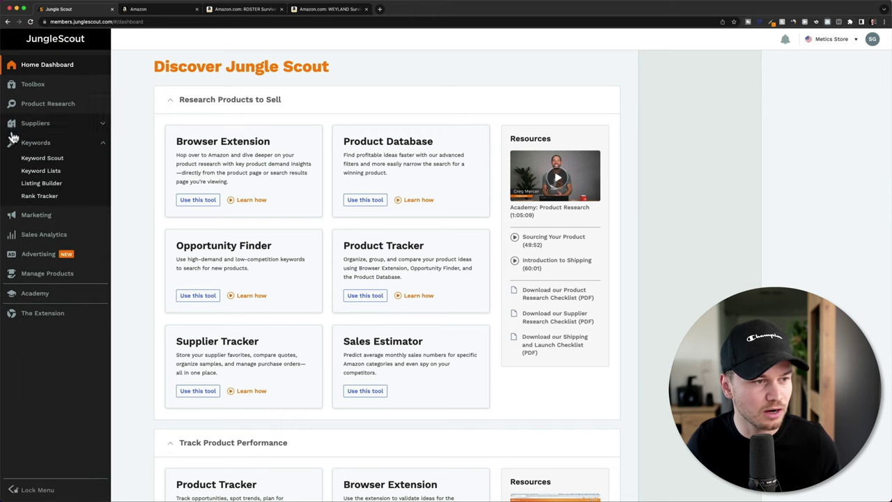
pyautogui.click(42, 175)
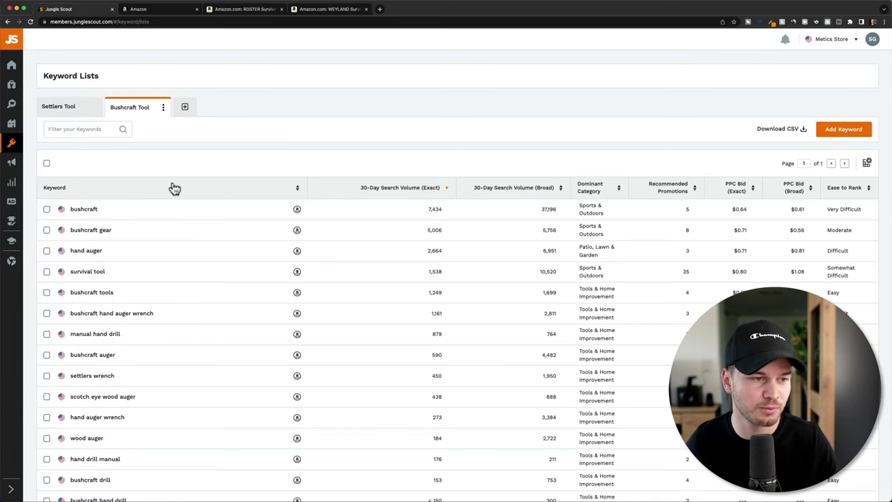
pyautogui.scroll(-3, 174, 188)
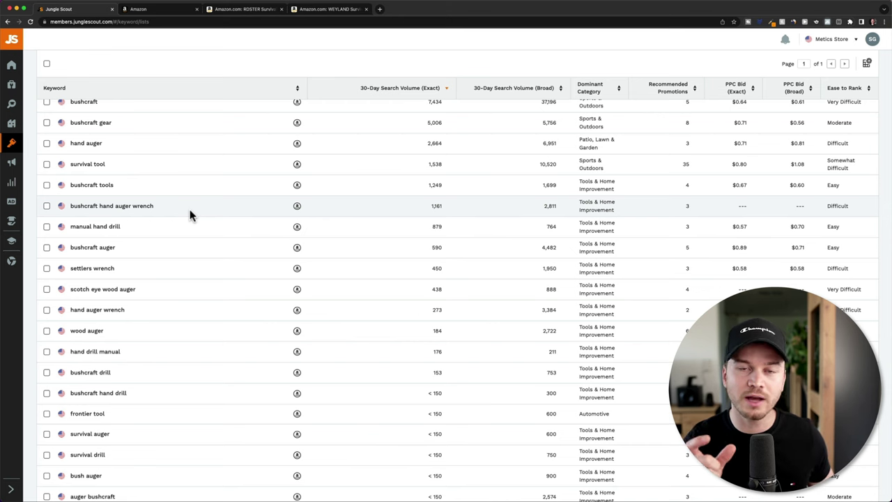
pyautogui.scroll(1, 190, 211)
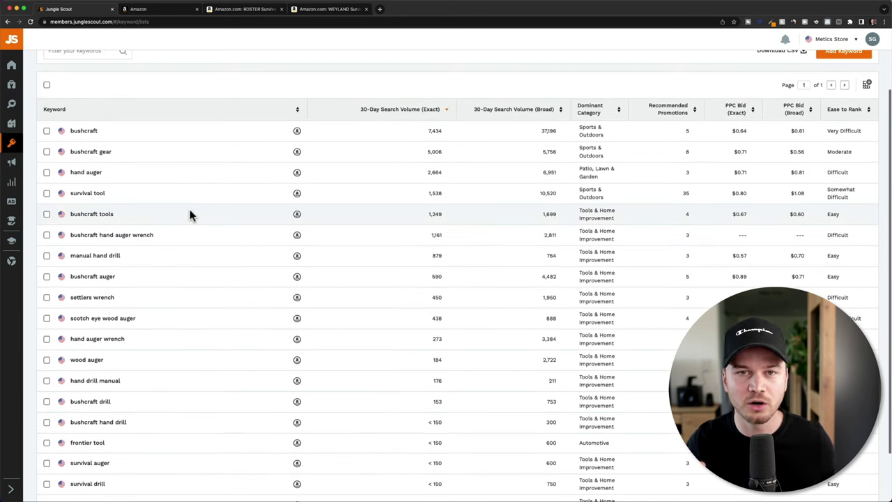
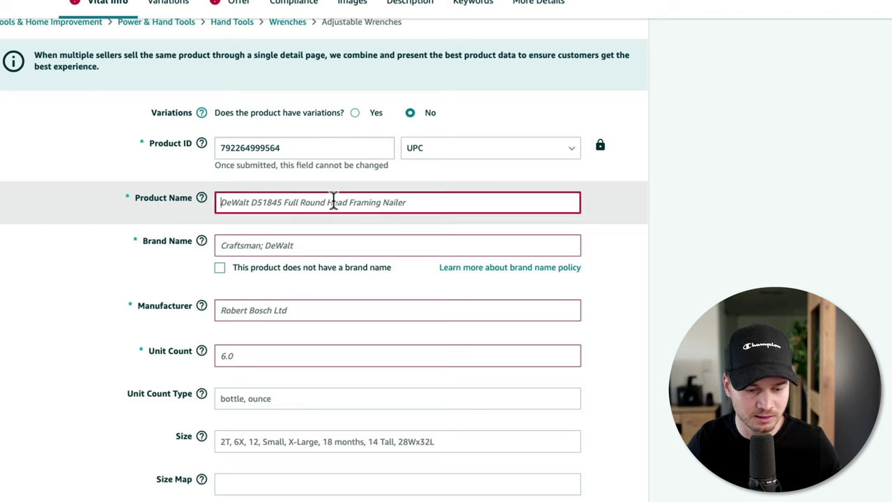
# - Enter the product name "WildGator Bushcraft Hand Auger Wrench - Ultimate Settlers Tool - Manual Hand Drill - Essential Frontier Survival Gear - Strong High Carbon Steel"
pyautogui.hotkey('ctrl', 'v')
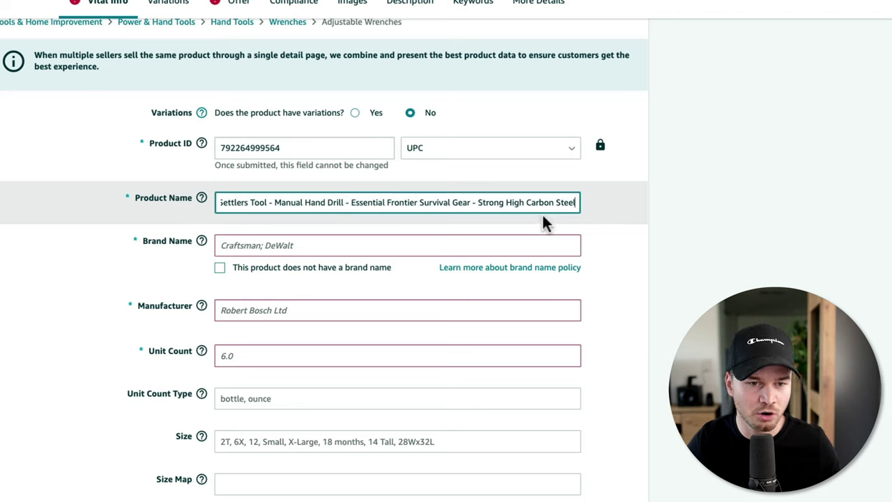
pyautogui.click(624, 243)
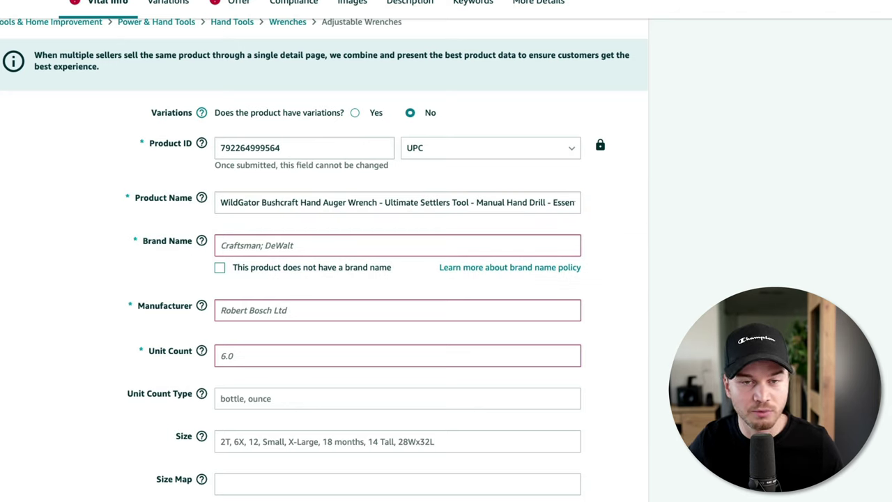
# - Set both the brand name and the manufacturer of the listing to WildGator
pyautogui.click(280, 245)
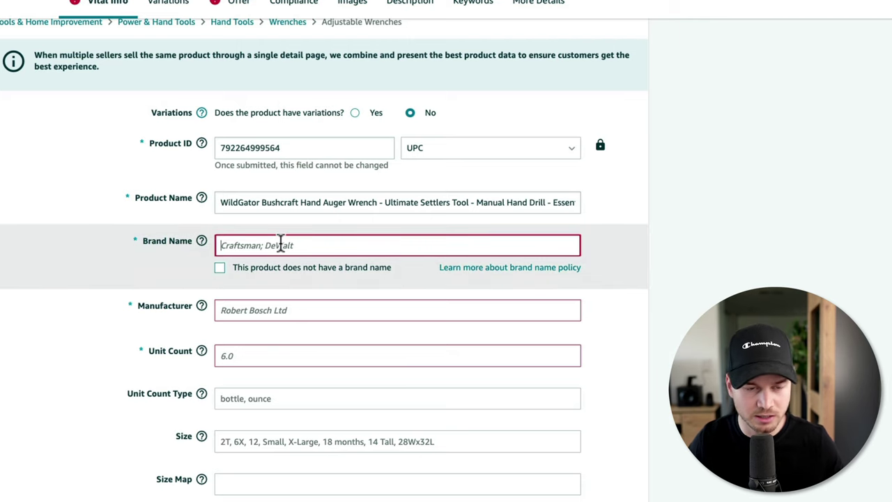
pyautogui.write('WildGator')
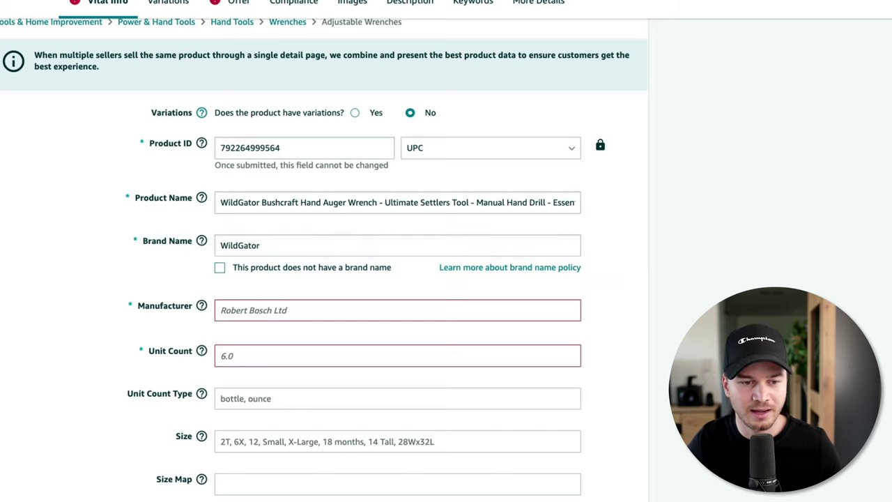
pyautogui.press('Tab')
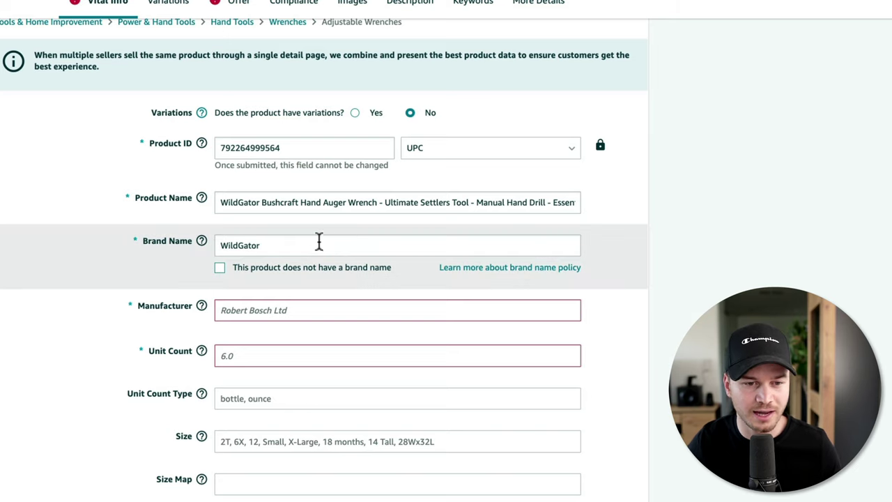
pyautogui.moveTo(319, 243); pyautogui.dragTo(221, 239)
pyautogui.hotkey('ctrl', 'c')
pyautogui.click(265, 308)
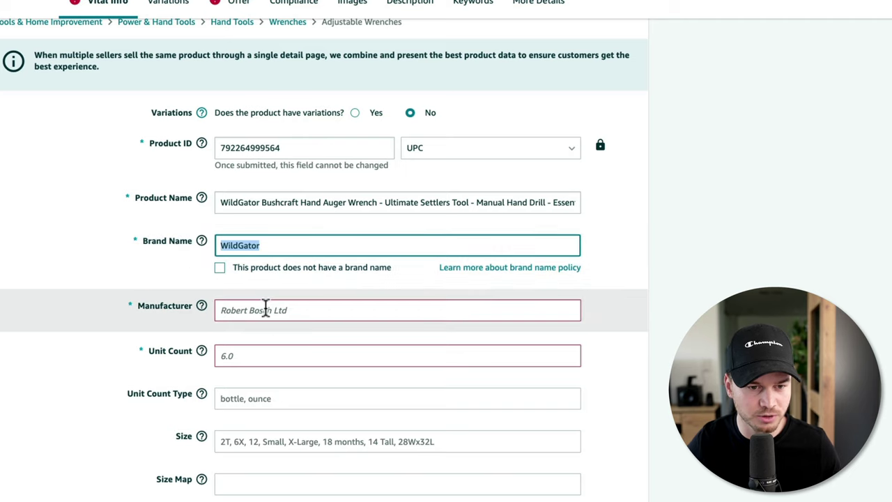
pyautogui.hotkey('ctrl', 'v')
# - Set the listing's unit count to 1
pyautogui.click(255, 355)
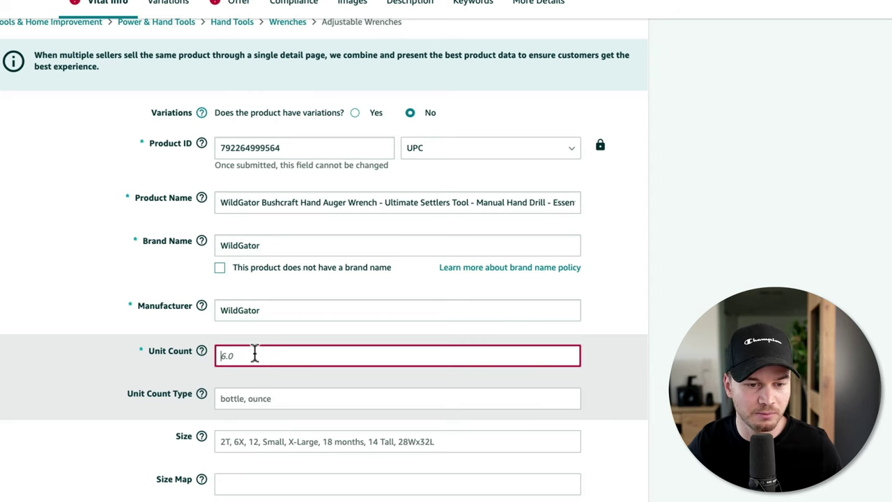
pyautogui.write('1')
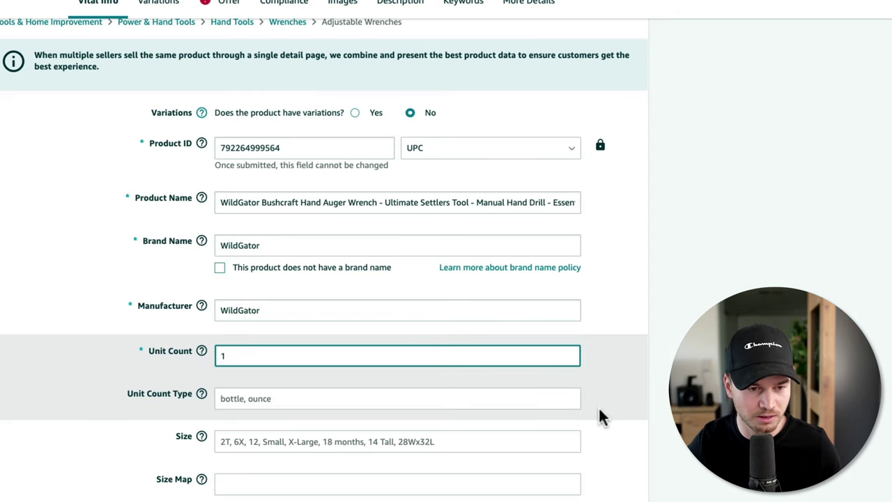
pyautogui.click(648, 411)
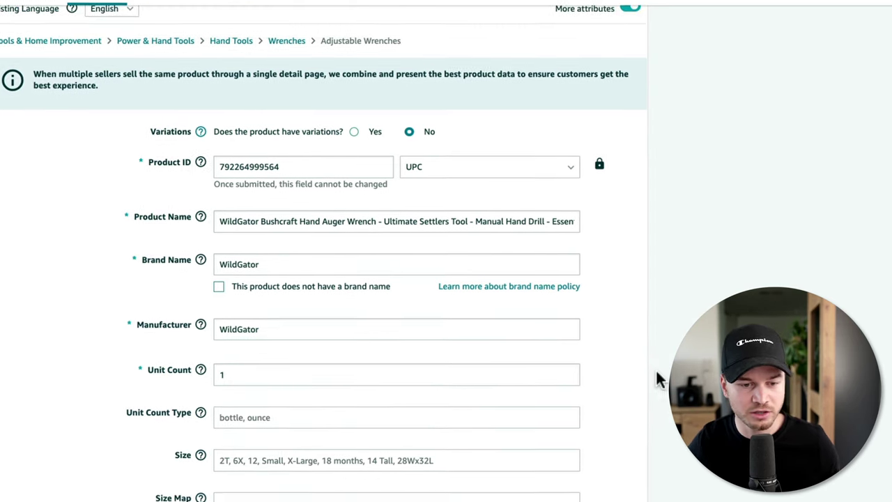
# - Examine the listing's variation types, then the price and quantity fields of its Offer section
pyautogui.scroll(-3, 648, 251)
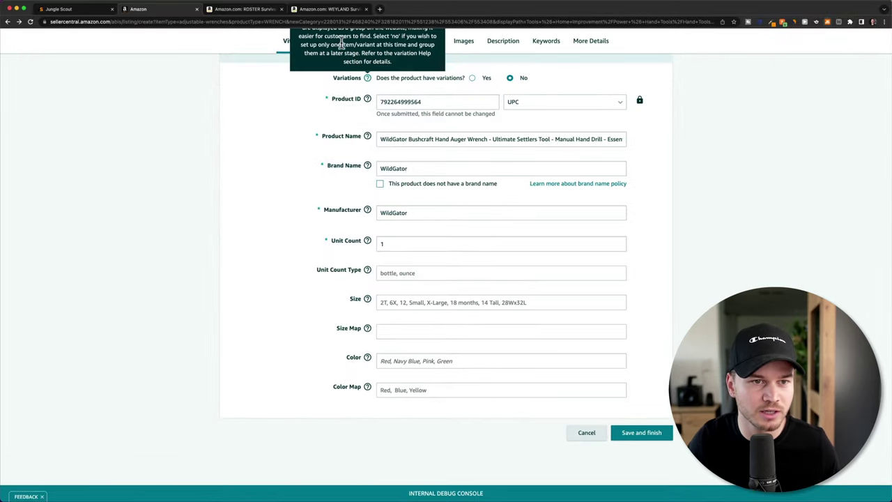
pyautogui.click(338, 40)
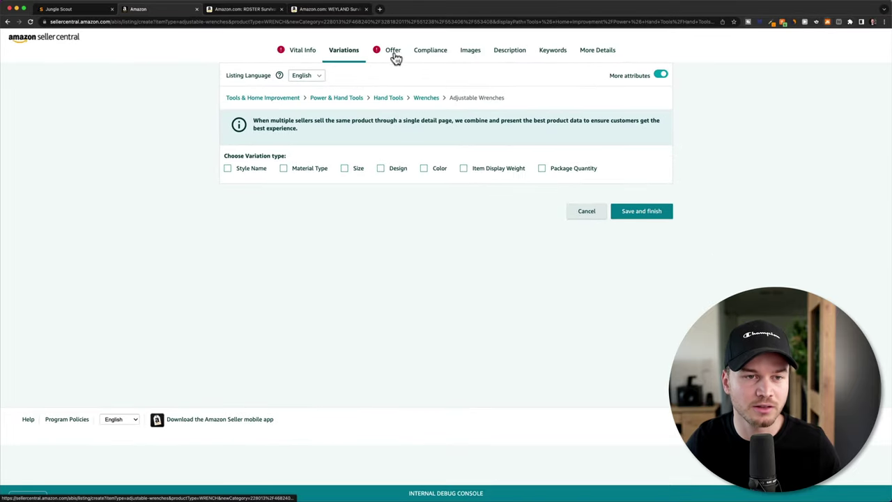
pyautogui.click(394, 51)
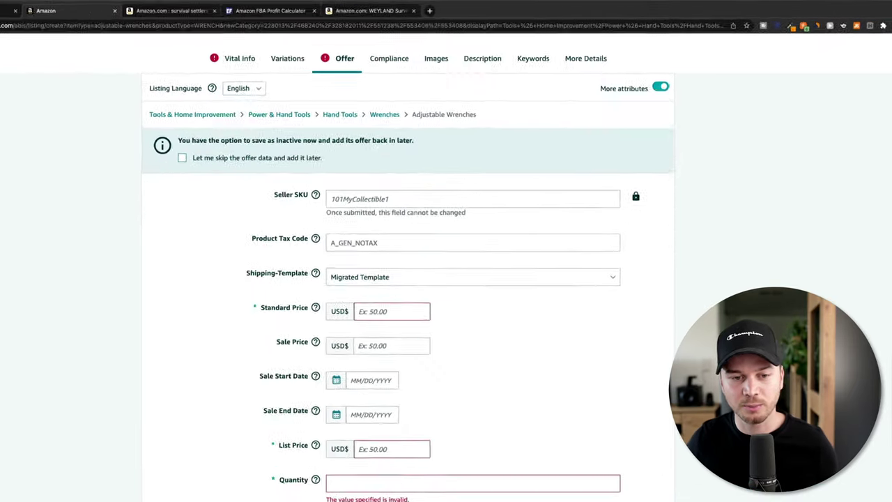
pyautogui.scroll(-2, 446, 279)
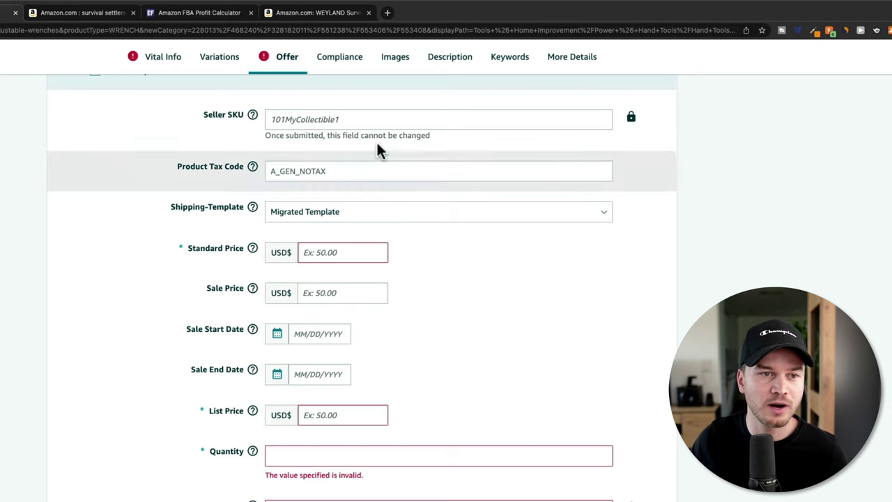
# - Switch to the Amazon FBA Profit Calculator, review the Settlers Survival Tool's profit results and set its selling price to $26.99
pyautogui.click(195, 15)
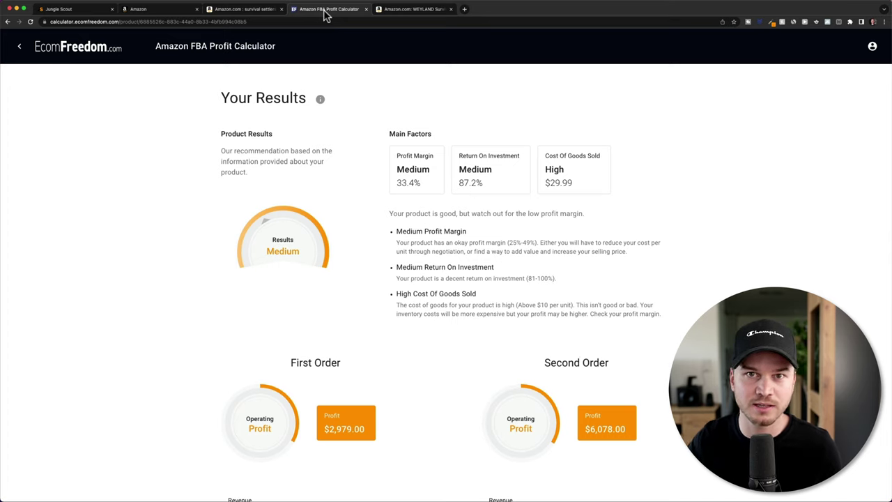
pyautogui.scroll(-1, 363, 66)
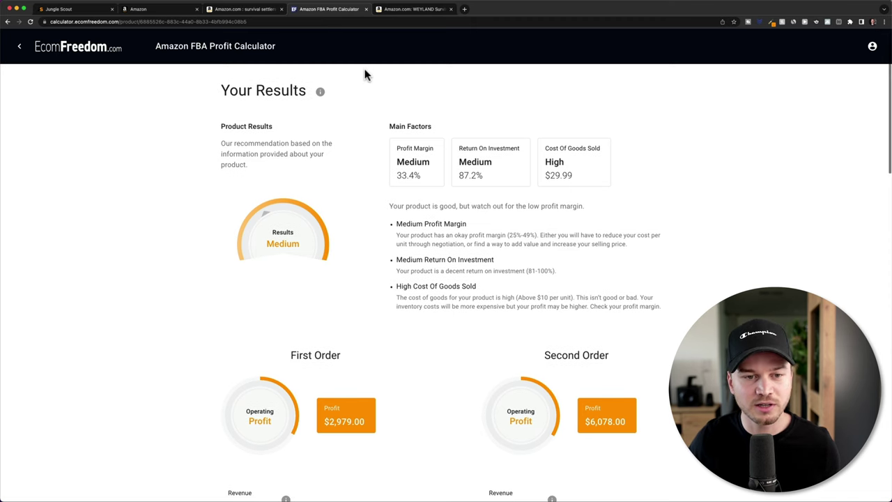
pyautogui.scroll(1, 364, 68)
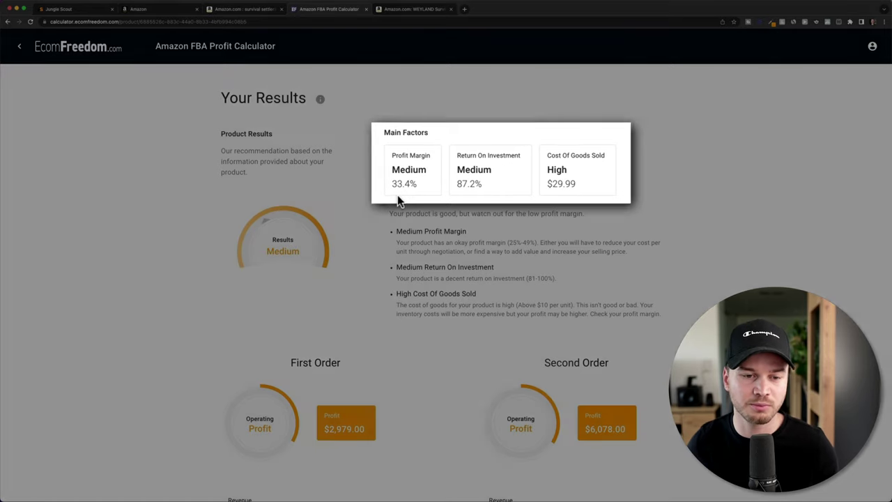
pyautogui.scroll(-6, 403, 199)
pyautogui.scroll(-5, 406, 204)
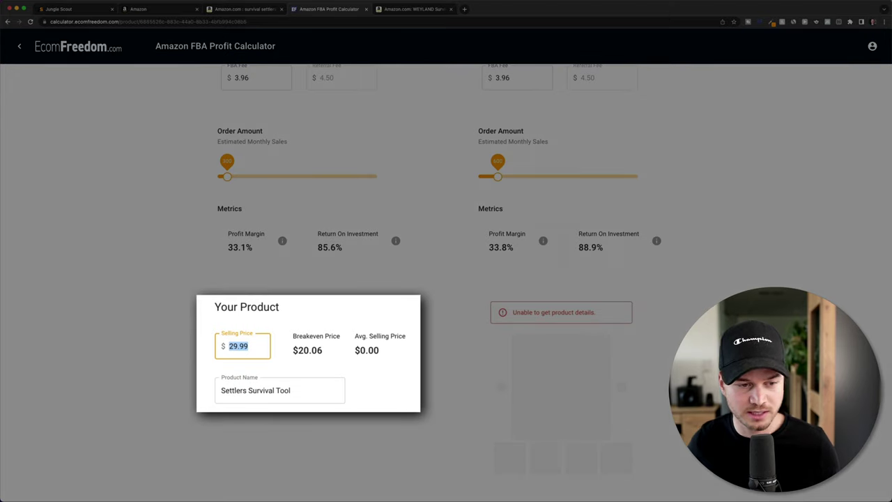
pyautogui.write('26')
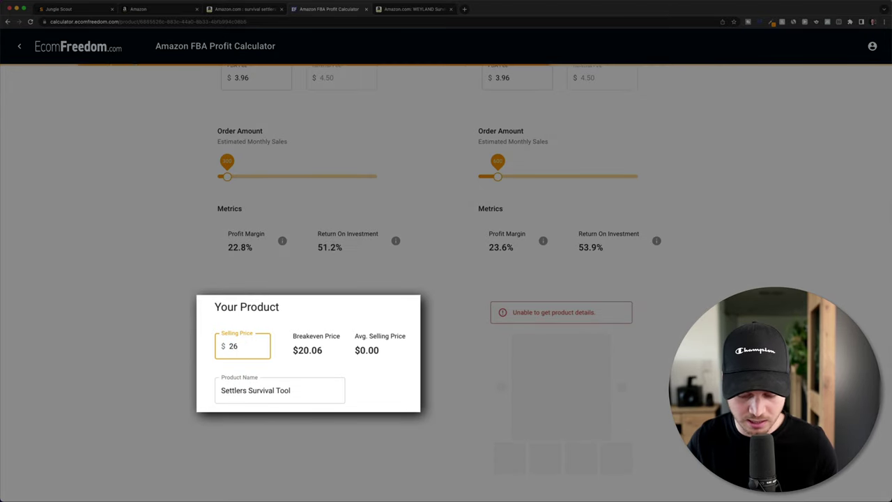
pyautogui.write('.99')
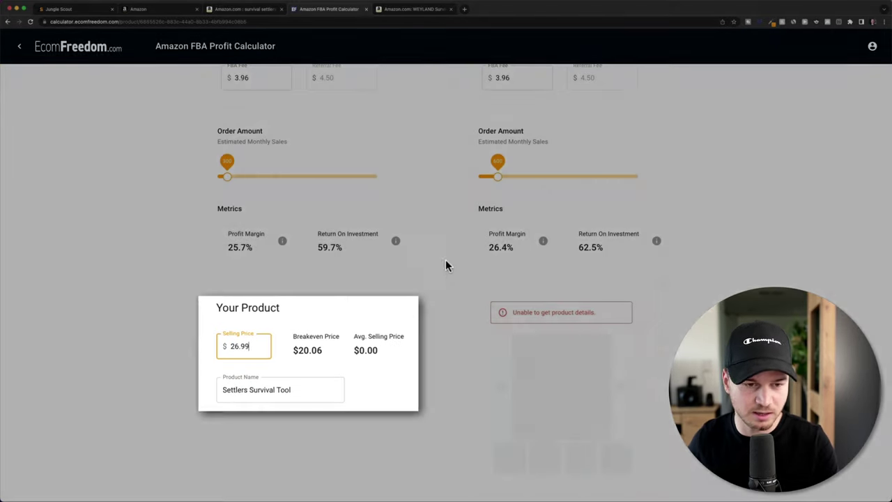
# - Review the Settlers Survival Tool's overall profit results, cost breakdown and order metrics at the $26.99 selling price
pyautogui.scroll(15, 453, 294)
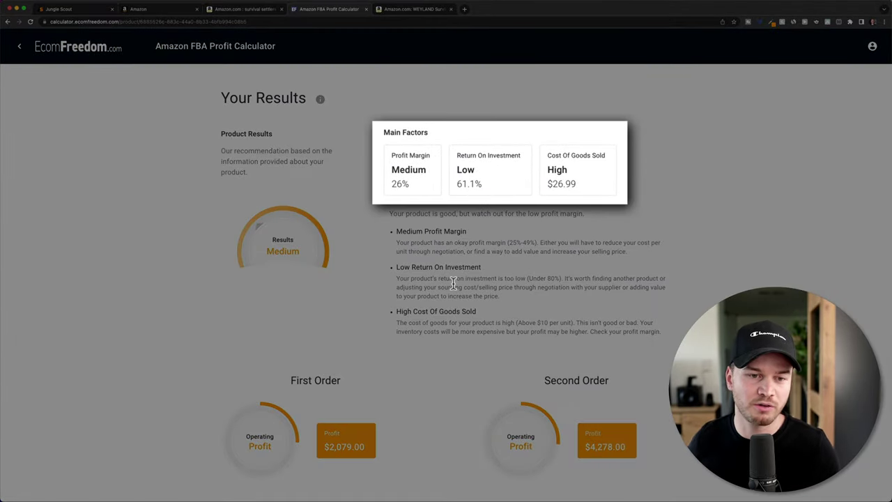
pyautogui.scroll(-8, 454, 286)
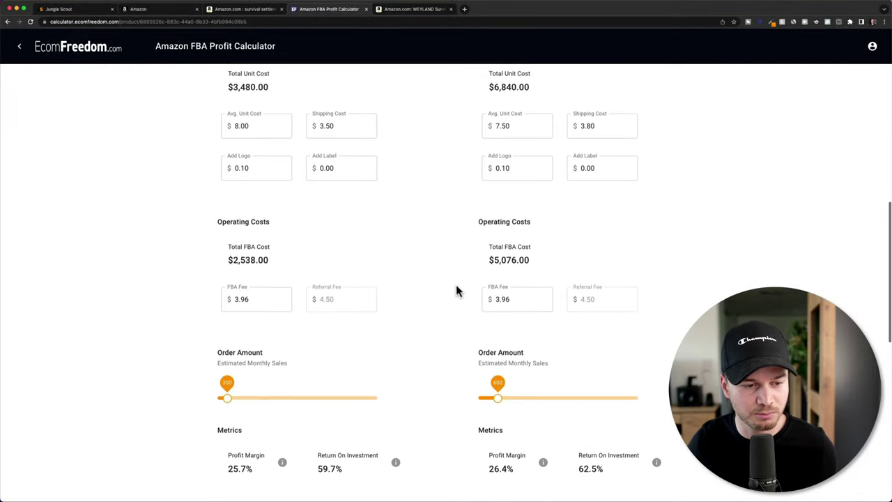
pyautogui.scroll(-8, 455, 292)
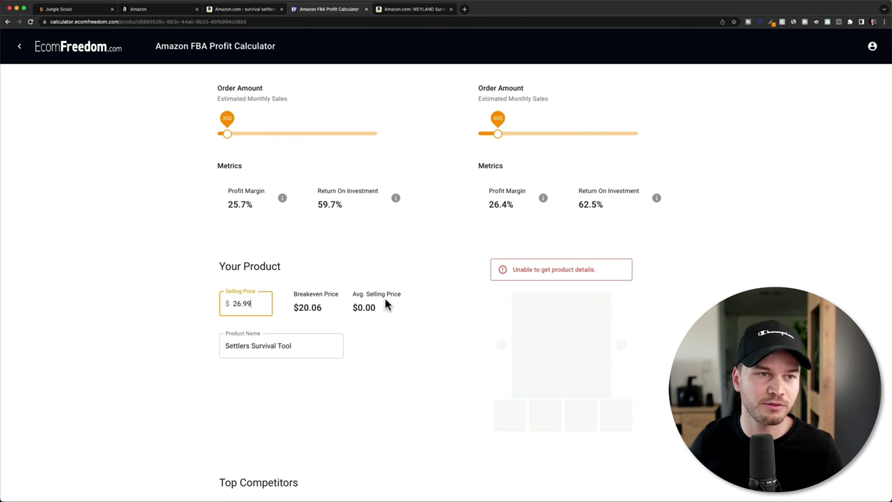
# - Switch to the Amazon survival settlers tool search and compare the top competitors' prices and sales in the Jungle Scout table
pyautogui.click(246, 10)
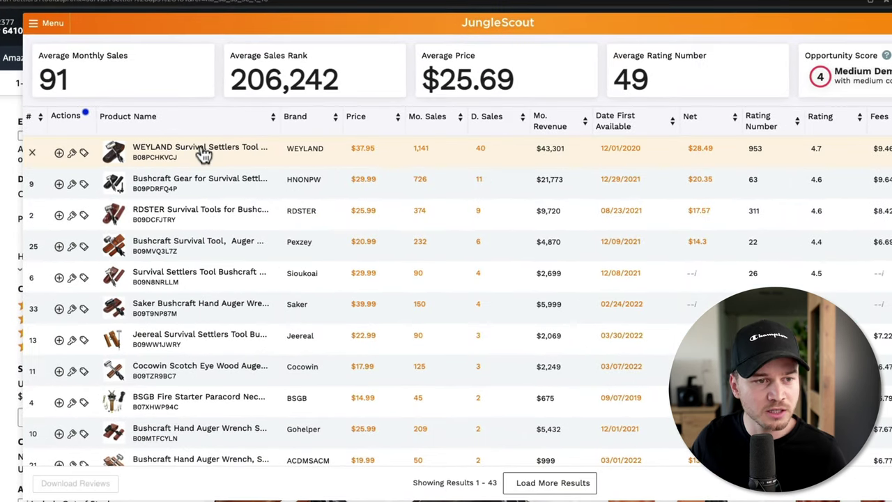
pyautogui.moveTo(204, 154)
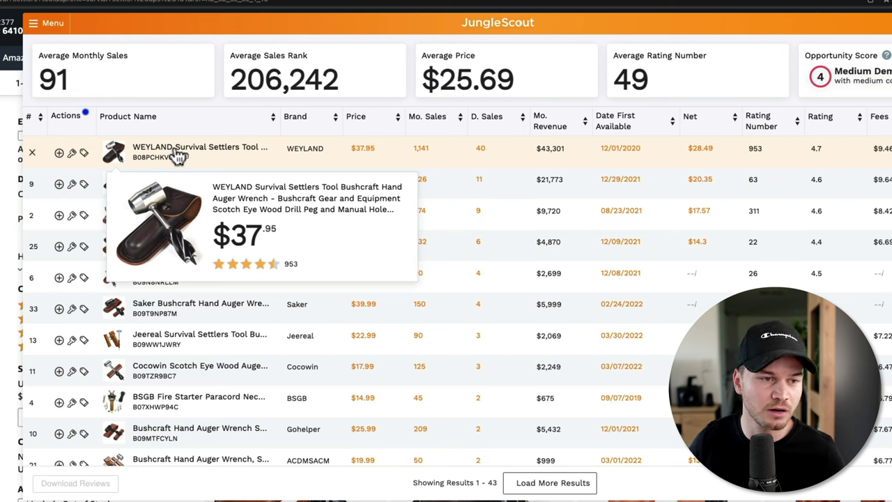
pyautogui.moveTo(168, 189)
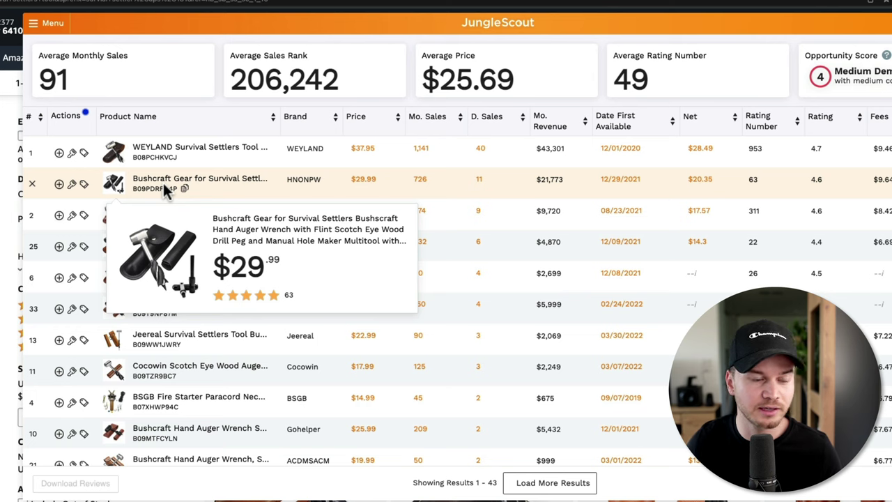
pyautogui.moveTo(156, 218)
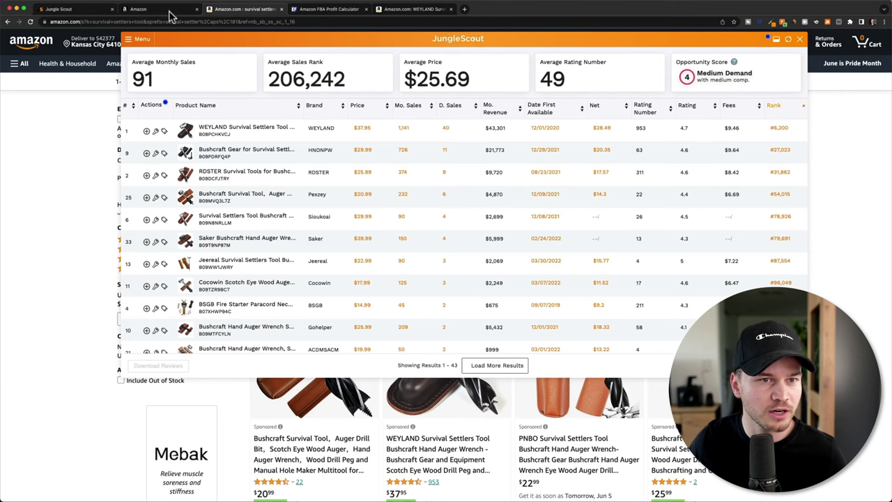
# - Switch back to the Seller Central listing and set the offer's standard price to USD 27.99
pyautogui.click(166, 9)
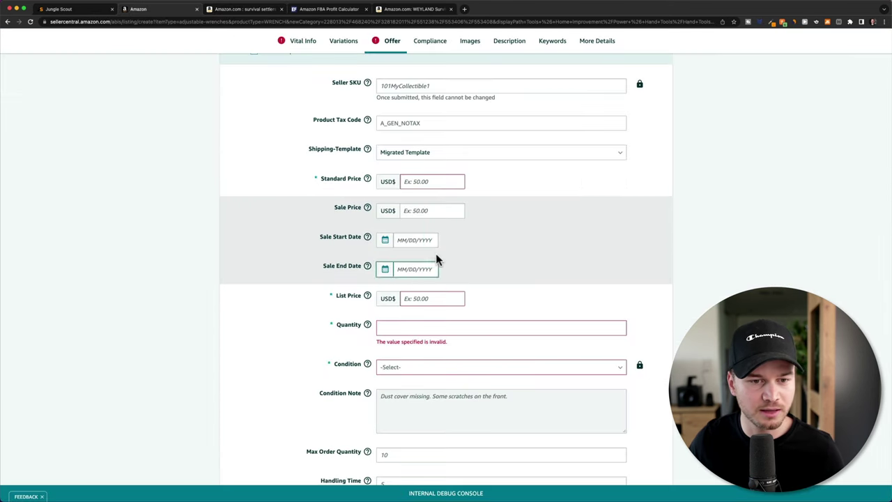
pyautogui.click(420, 183)
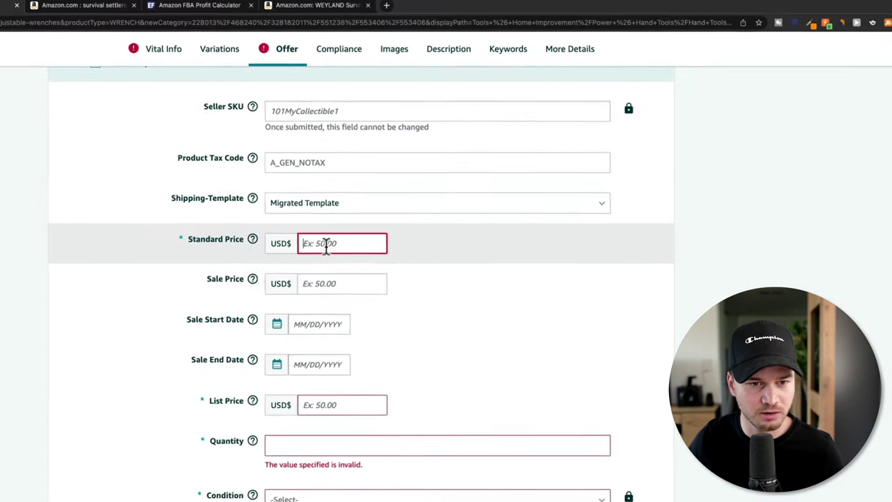
pyautogui.write('27.99')
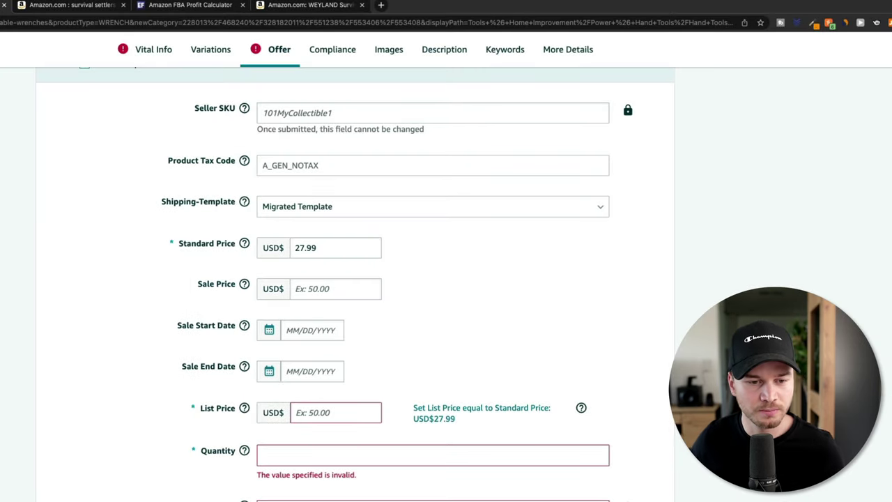
# - Set the offer's quantity to 1 and its condition to New
pyautogui.scroll(-3, 346, 308)
pyautogui.click(340, 297)
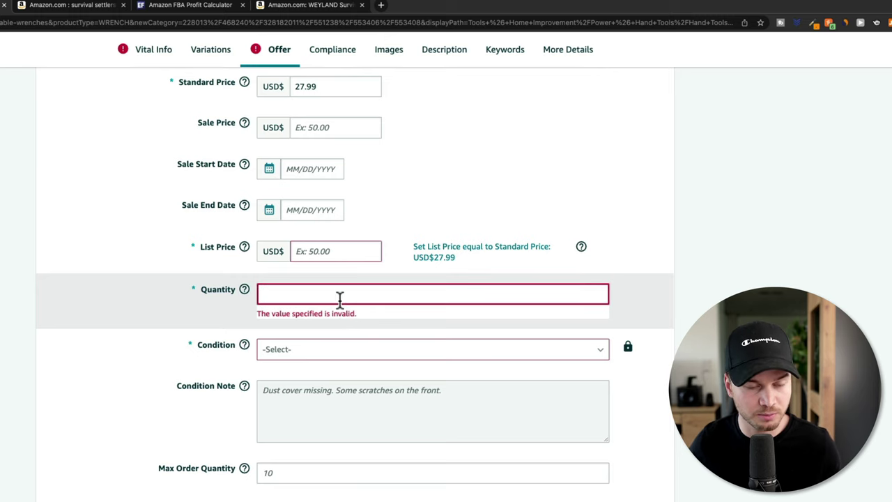
pyautogui.write('1')
pyautogui.scroll(-1, 336, 319)
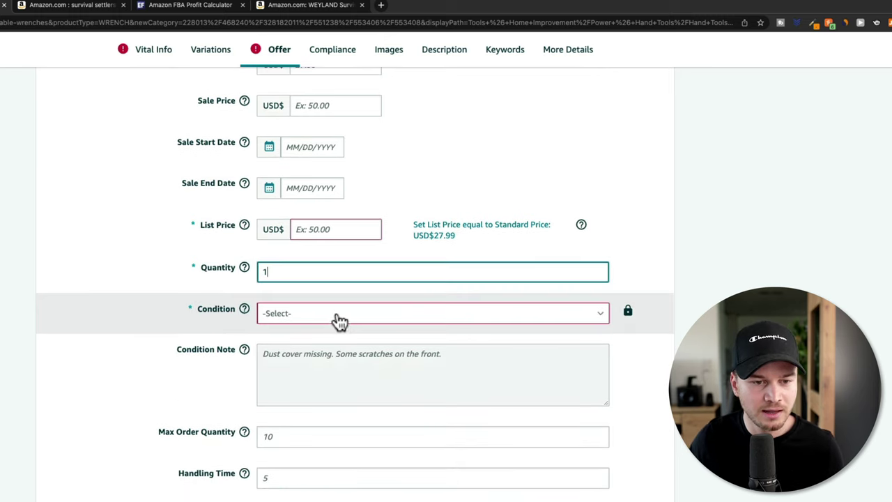
pyautogui.click(339, 319)
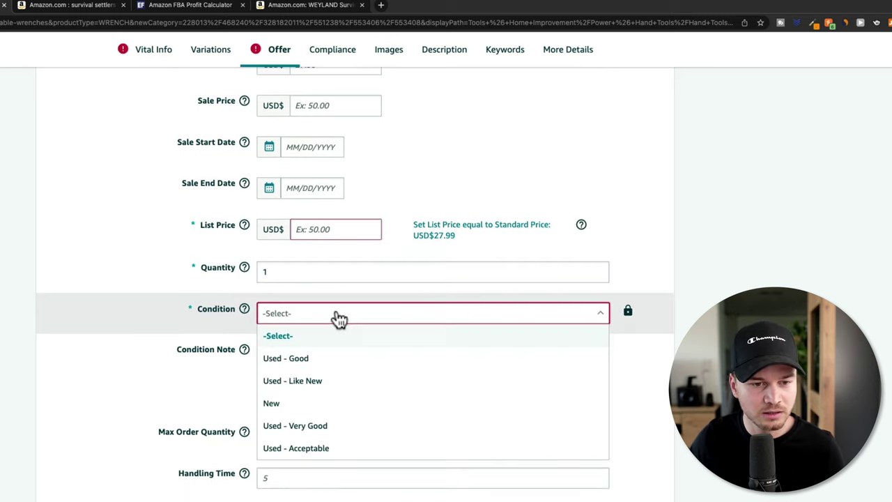
pyautogui.click(312, 404)
# - Set both Offering Can Be Gift Messaged and Is Gift Wrap Available to Yes
pyautogui.scroll(-3, 594, 391)
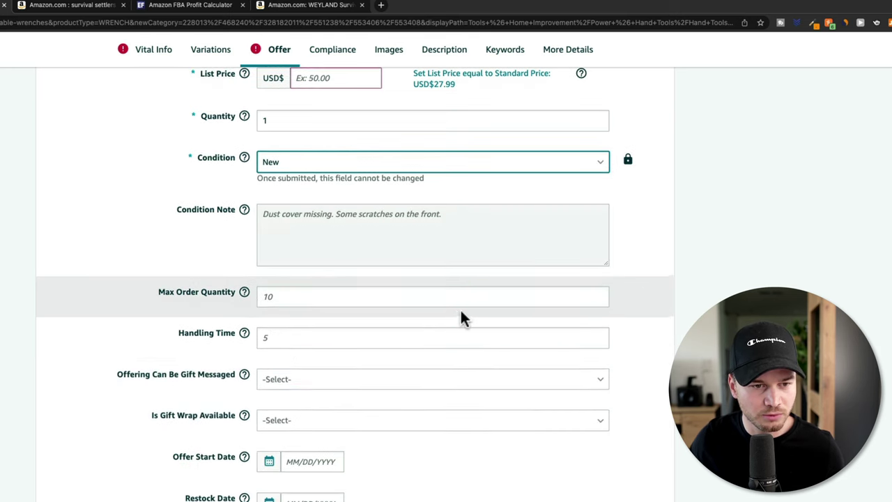
pyautogui.scroll(-1, 457, 315)
pyautogui.scroll(-1, 363, 278)
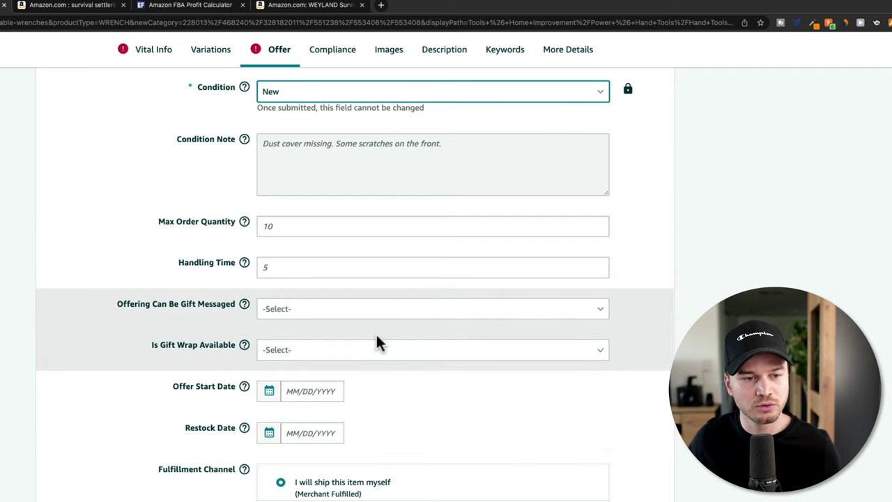
pyautogui.scroll(-1, 388, 346)
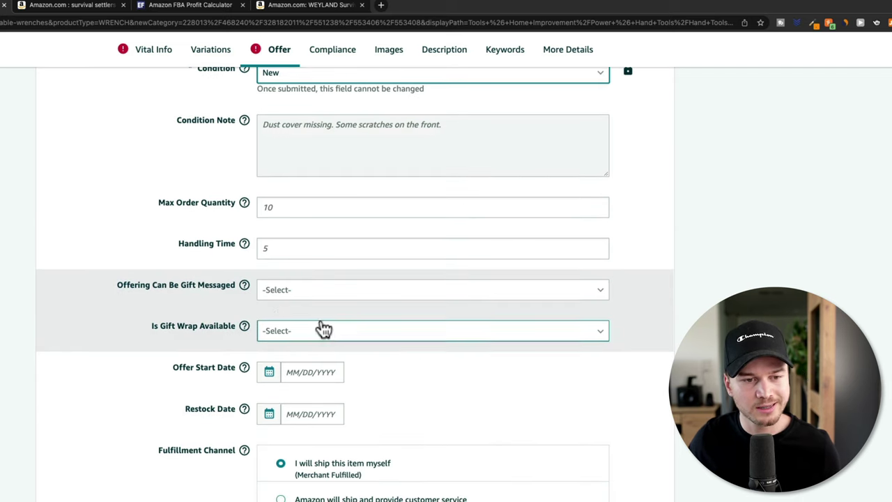
pyautogui.click(279, 292)
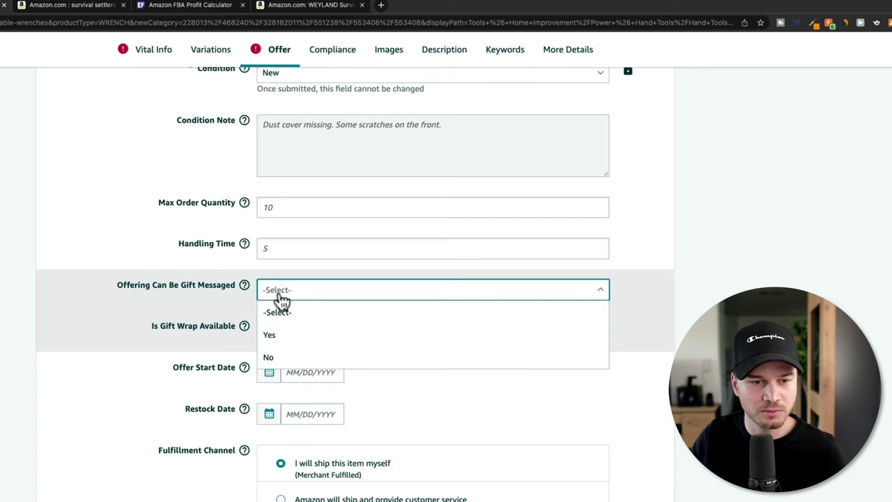
pyautogui.click(293, 335)
pyautogui.click(294, 333)
pyautogui.click(292, 375)
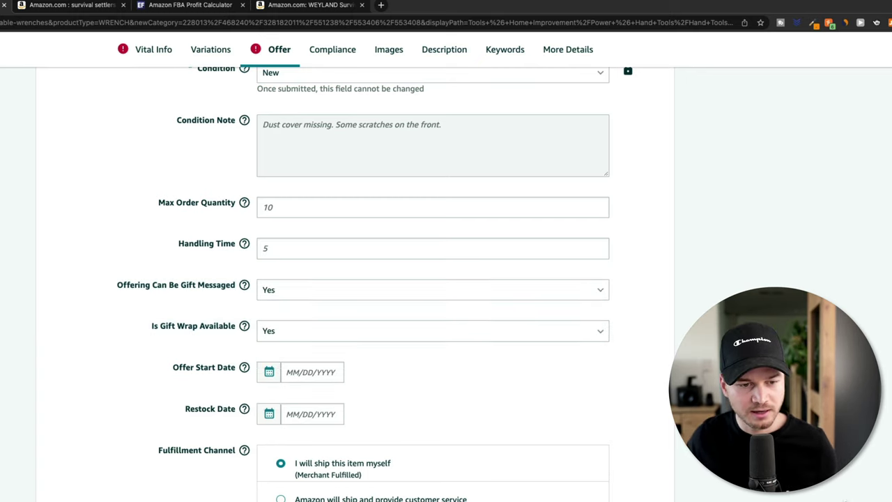
# - Set the offer's fulfillment channel to Amazon shipping and providing customer service (Fulfilled by Amazon)
pyautogui.scroll(-2, 491, 413)
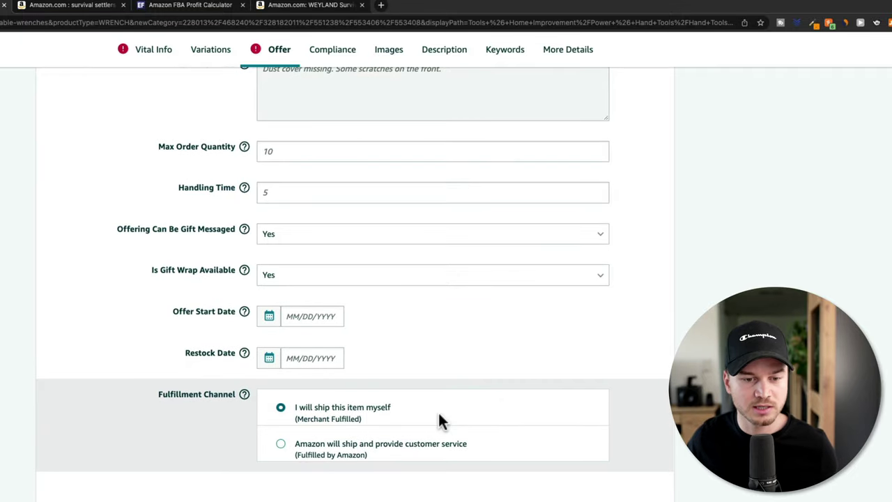
pyautogui.click(281, 449)
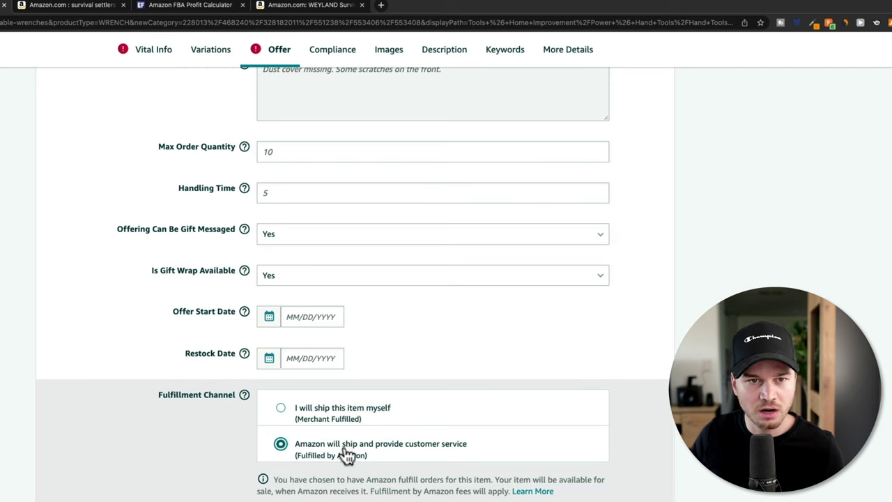
# - Look over the listing's Compliance section, and open its Images section
pyautogui.scroll(8, 344, 454)
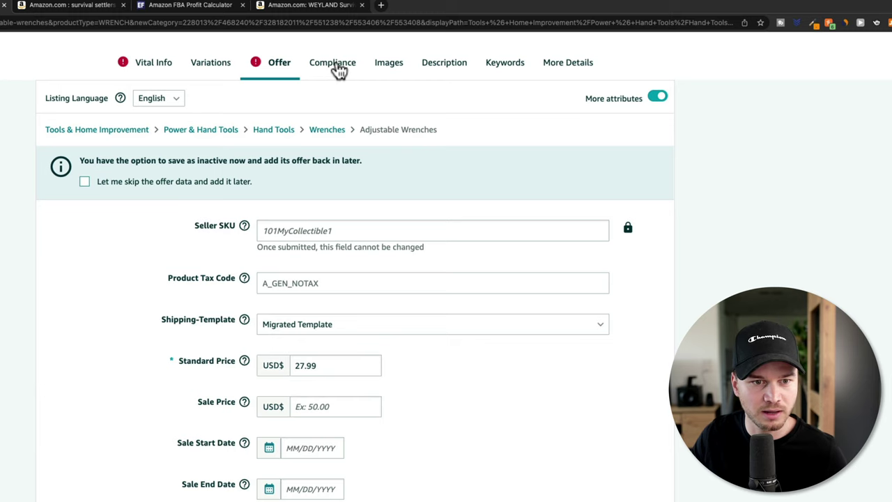
pyautogui.click(339, 70)
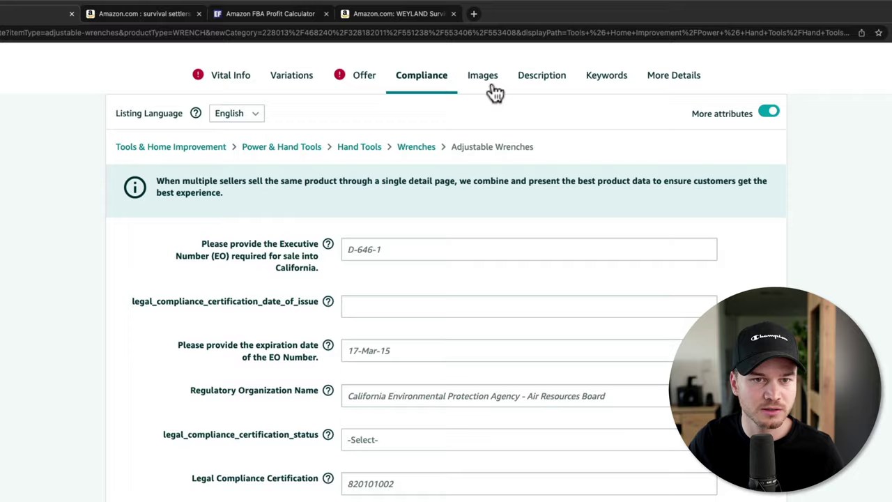
pyautogui.click(492, 86)
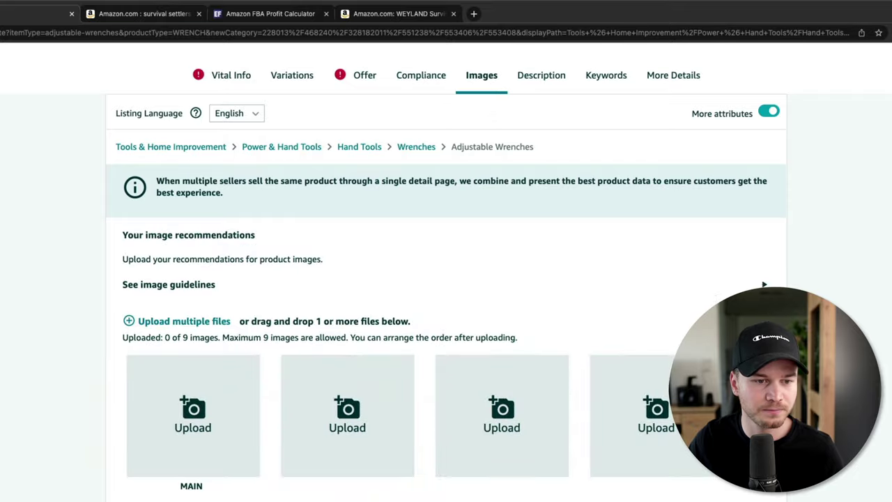
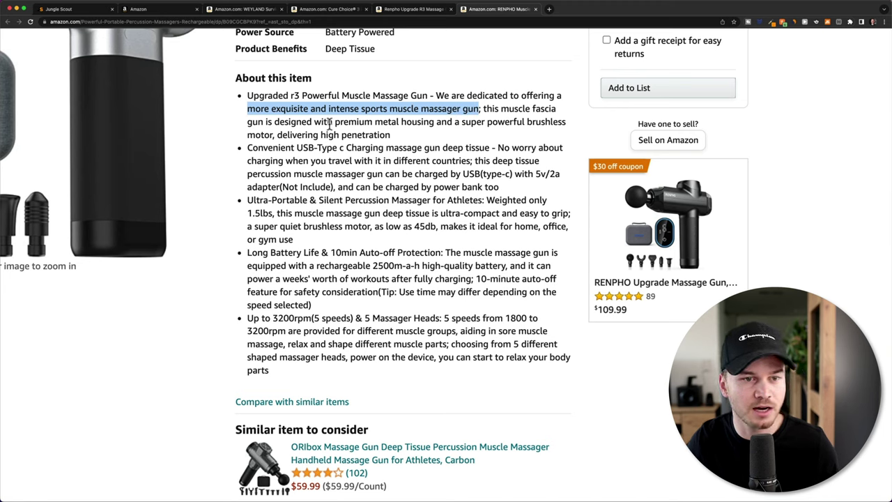
# - Examine the first bullet point of the RENPHO massage gun listing, highlighting "premium metal" and "delivering high penetration"
pyautogui.moveTo(335, 122); pyautogui.dragTo(400, 119)
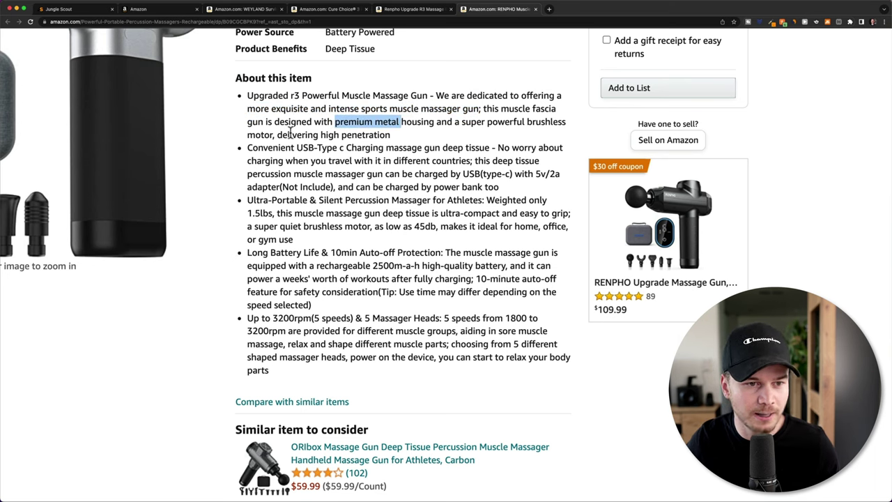
pyautogui.moveTo(278, 135); pyautogui.dragTo(392, 137)
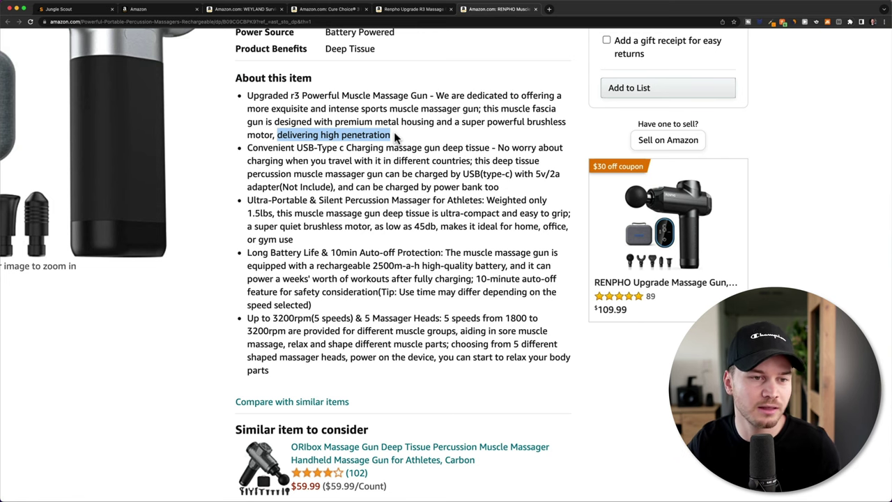
pyautogui.scroll(-1, 418, 143)
pyautogui.click(269, 136)
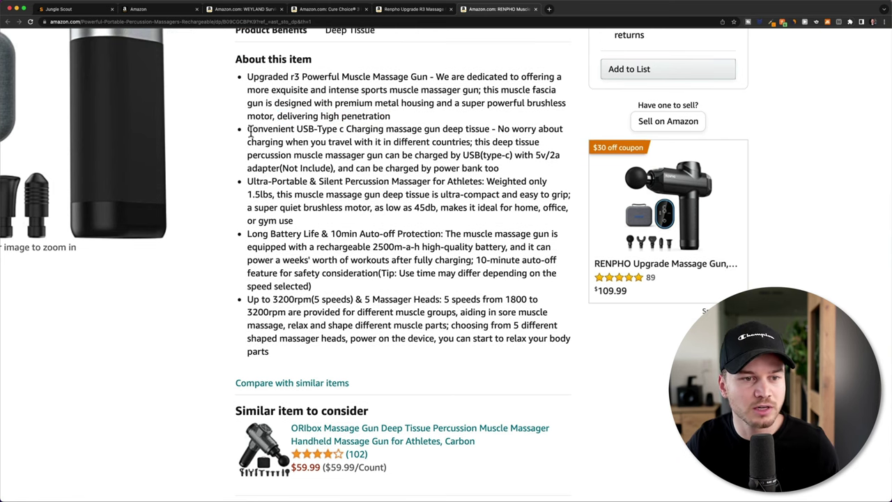
# - Examine the massage gun's second and third bullet points, highlighting keyword and benefit phrases such as "massage gun deep tissue" and "Massager for Athletes"
pyautogui.moveTo(249, 132); pyautogui.dragTo(487, 129)
pyautogui.click(390, 129)
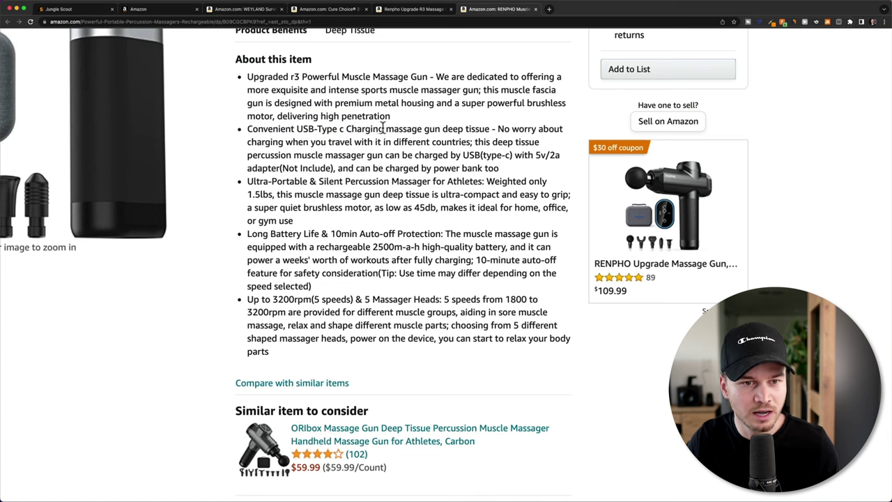
pyautogui.moveTo(386, 129); pyautogui.dragTo(489, 127)
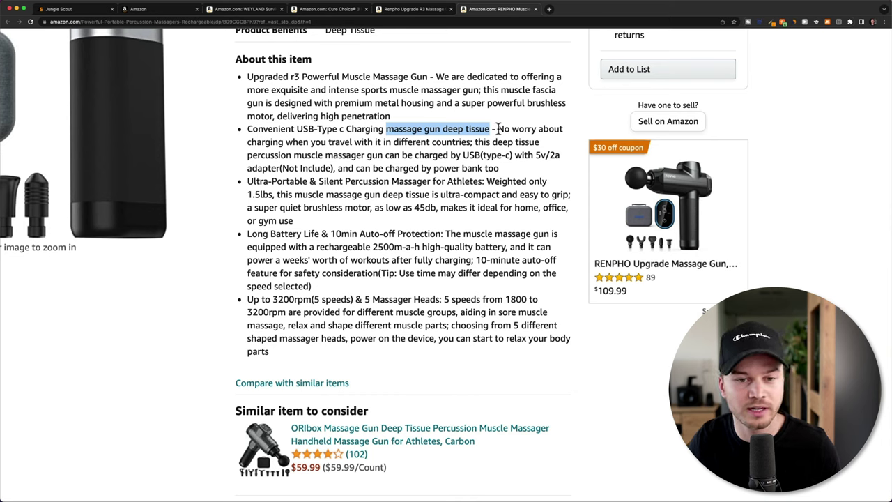
pyautogui.moveTo(497, 129); pyautogui.dragTo(472, 142)
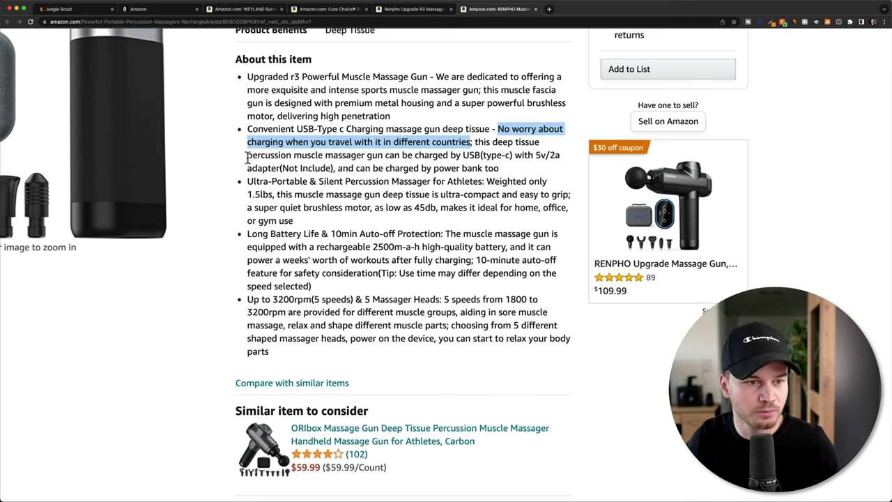
pyautogui.moveTo(247, 156); pyautogui.dragTo(360, 153)
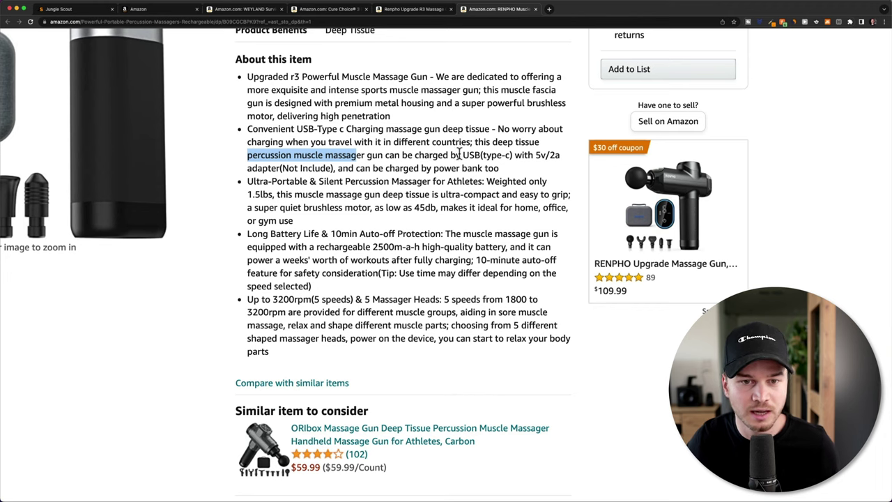
pyautogui.hscroll(1, 507, 153)
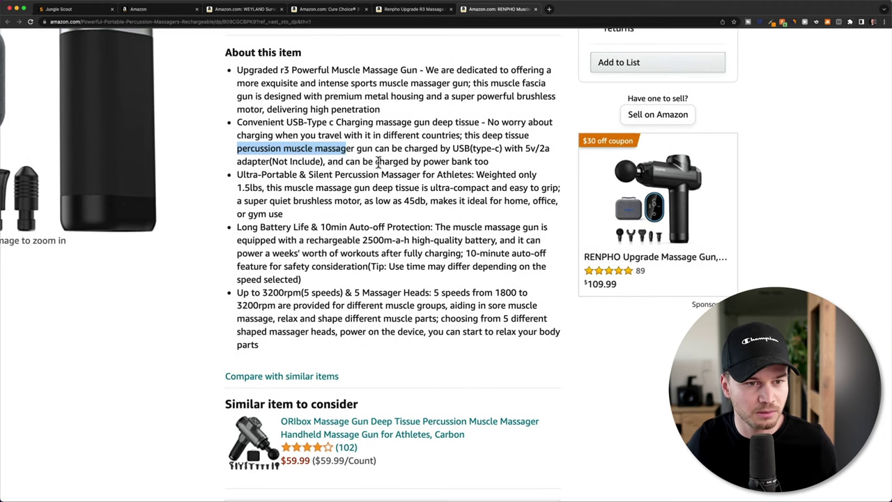
pyautogui.scroll(-1, 344, 170)
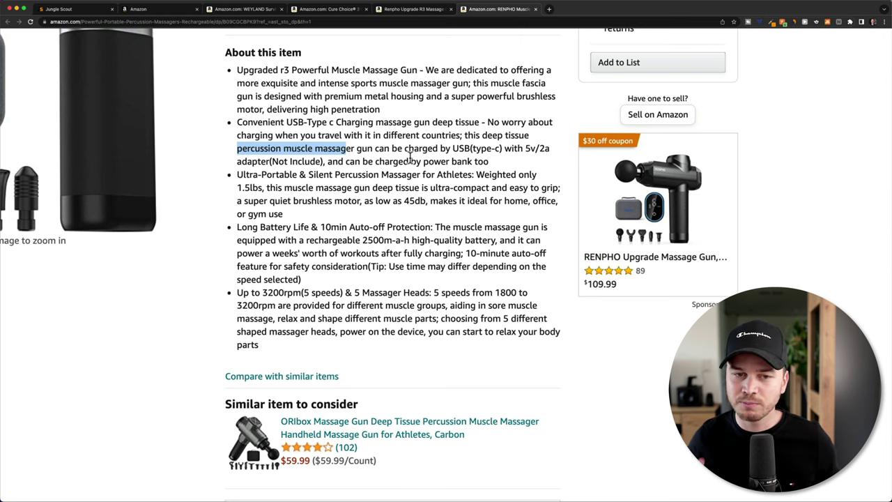
pyautogui.scroll(1, 410, 159)
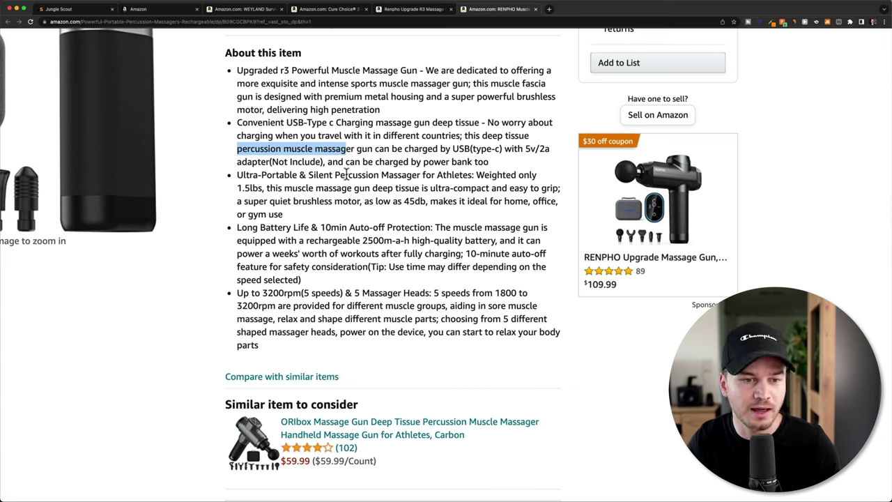
pyautogui.moveTo(381, 175); pyautogui.dragTo(473, 176)
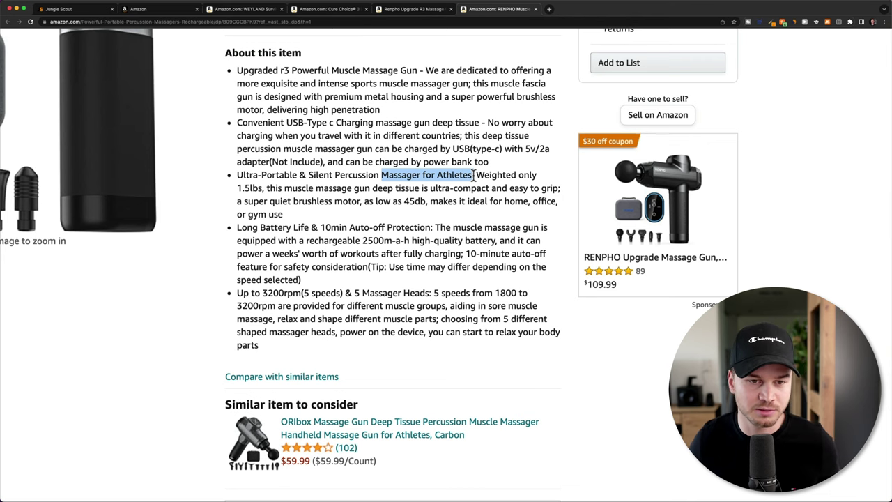
# - Paste the "The Ultimate Survival Tool" hand auger text as the Seller Central listing's first bullet point, and add a second bullet point field
pyautogui.press('super+minus')
pyautogui.press('super+minus')
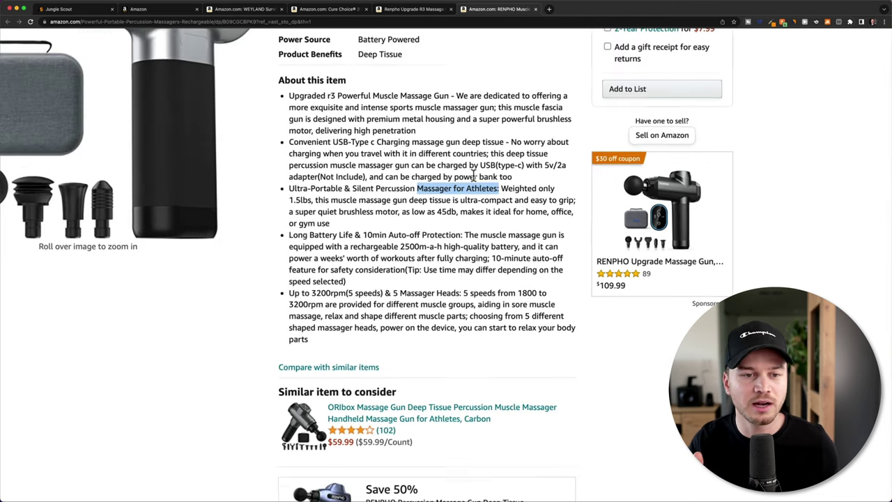
pyautogui.click(549, 236)
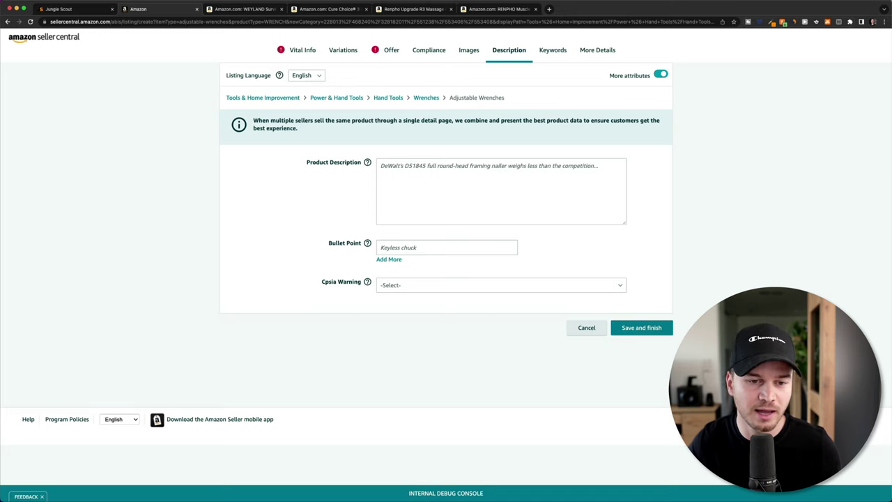
pyautogui.click(439, 248)
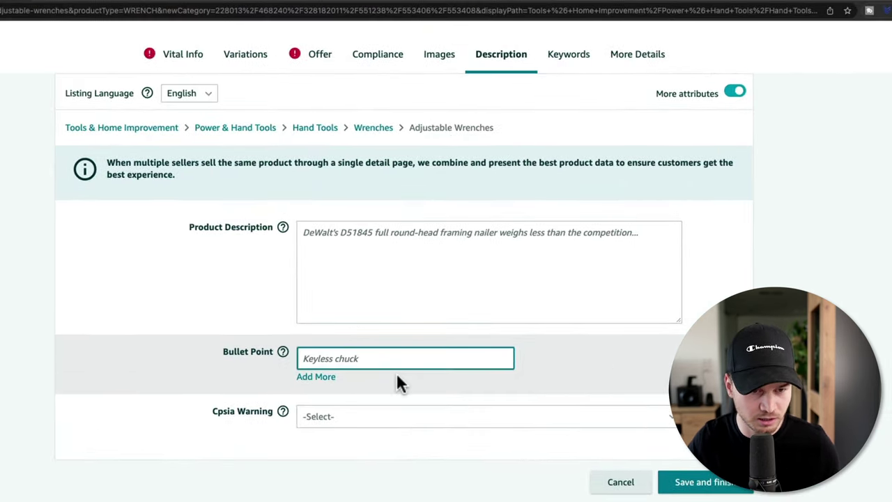
pyautogui.press('super+v')
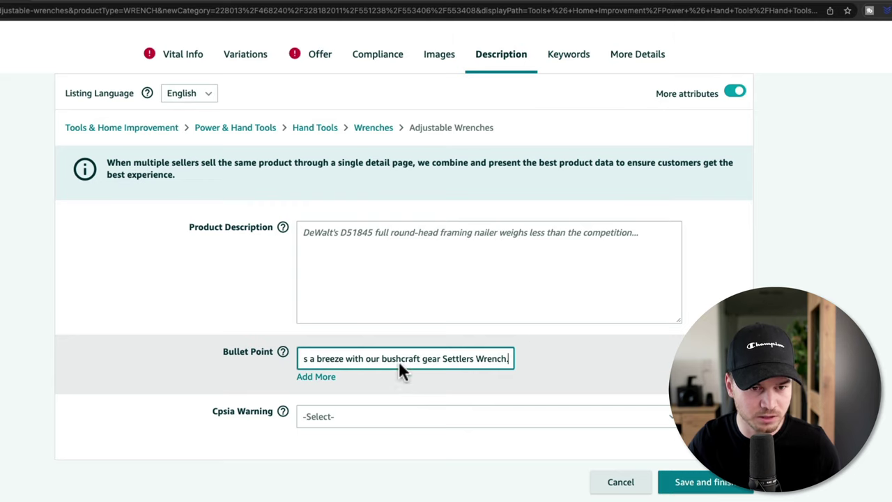
pyautogui.click(317, 379)
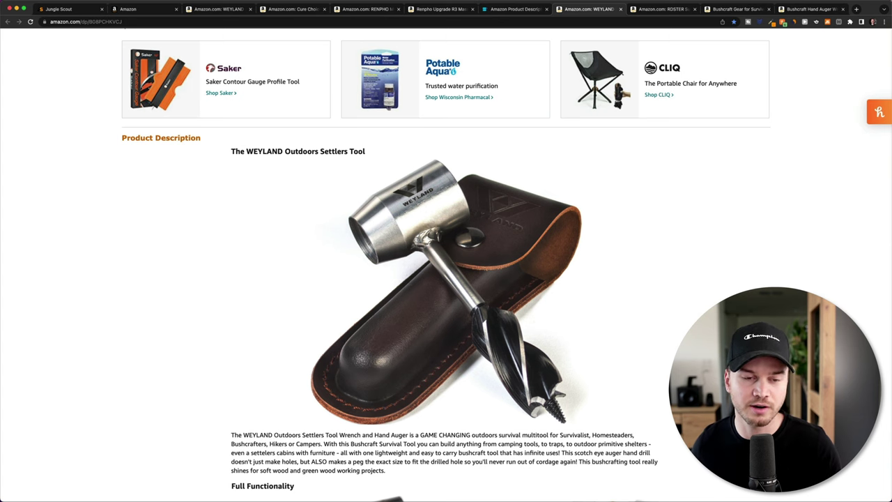
# - Examine the WEYLAND Settlers Tool listing's illustrated product description, including its feature images and usage instructions
pyautogui.scroll(-2, 527, 237)
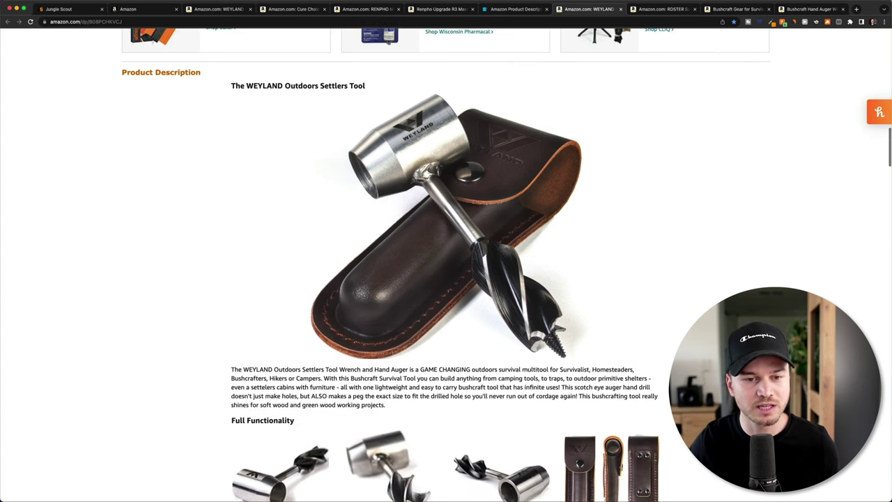
pyautogui.scroll(-3, 527, 237)
pyautogui.scroll(-12, 527, 236)
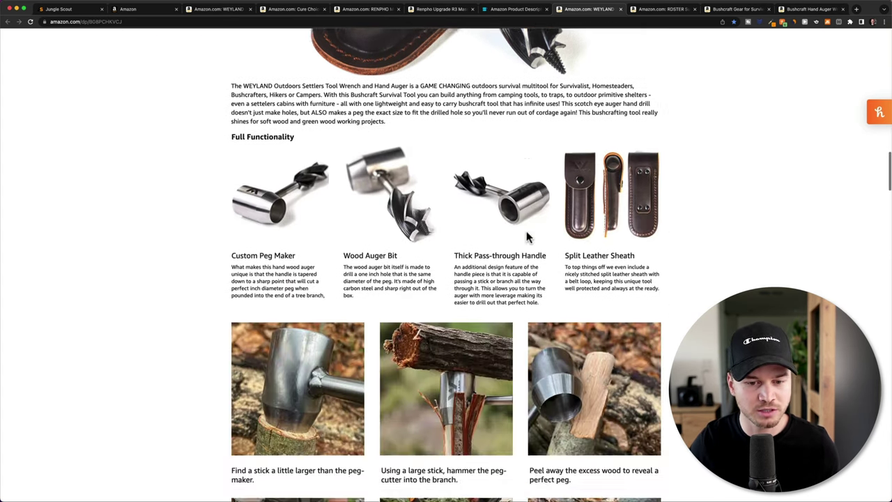
pyautogui.scroll(-1, 527, 236)
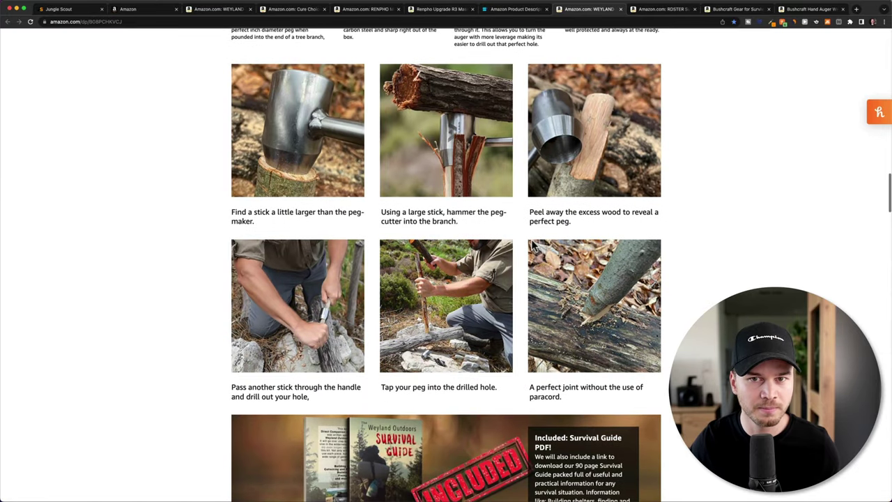
# - Examine the plain-text product description of the RDSTER bushcraft wrench listing, highlighting its paragraph
pyautogui.click(664, 13)
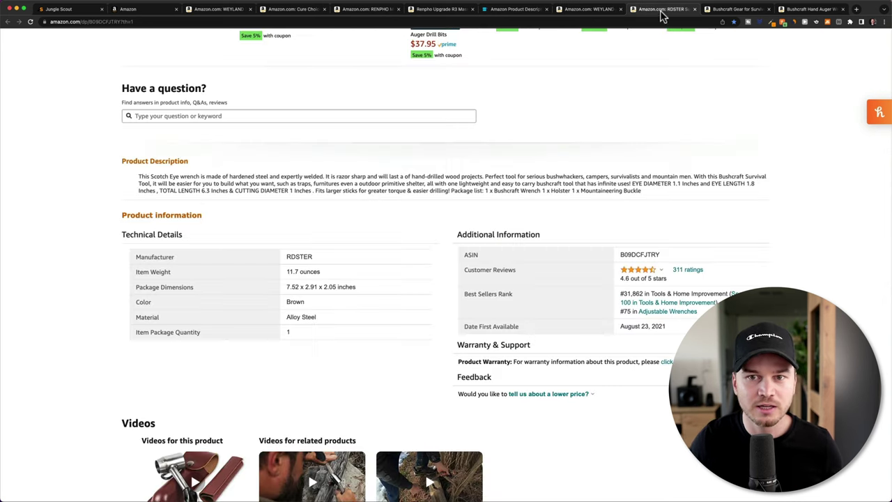
pyautogui.scroll(15, 454, 201)
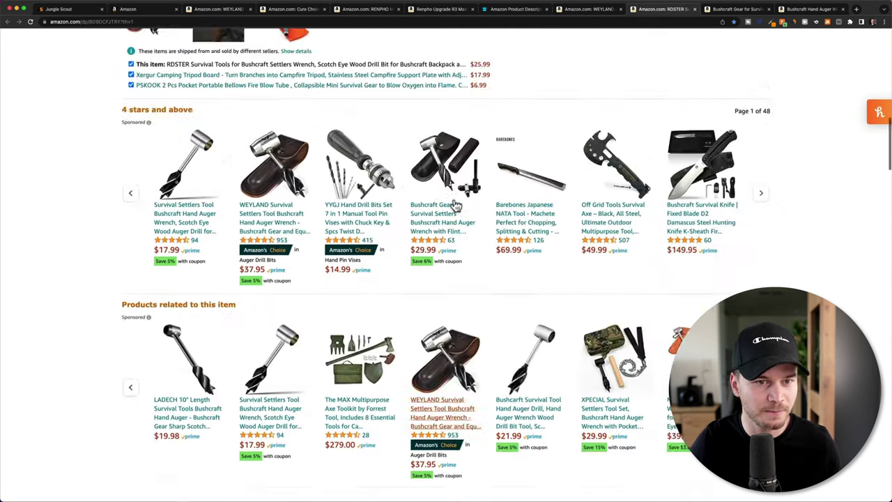
pyautogui.scroll(5, 454, 202)
pyautogui.scroll(-15, 541, 286)
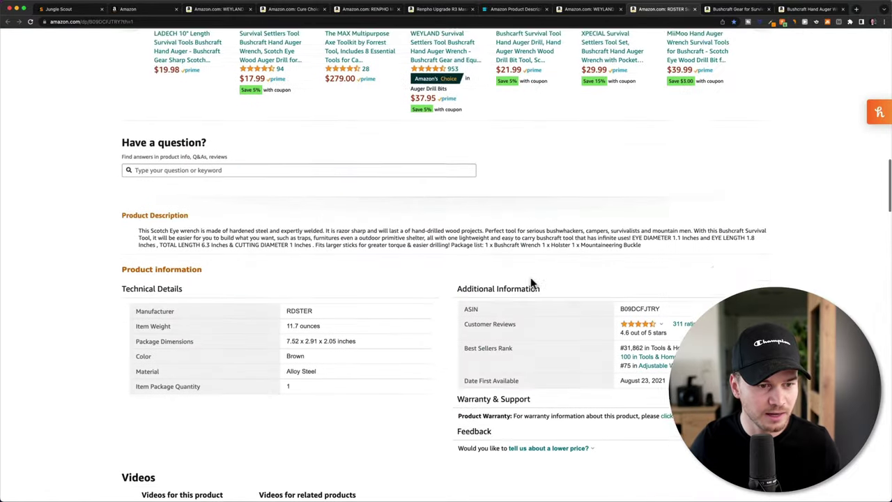
pyautogui.scroll(-1, 273, 235)
pyautogui.moveTo(139, 191); pyautogui.dragTo(682, 218)
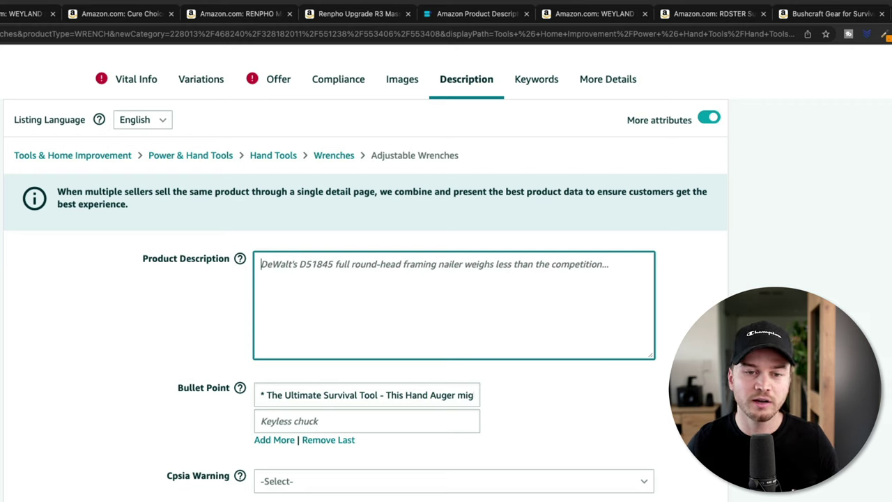
# - Switch to the SellerApp description editor, enter the "The Ultimate Survival Tool" hand auger text, and break it into a heading and a paragraph
pyautogui.click(480, 14)
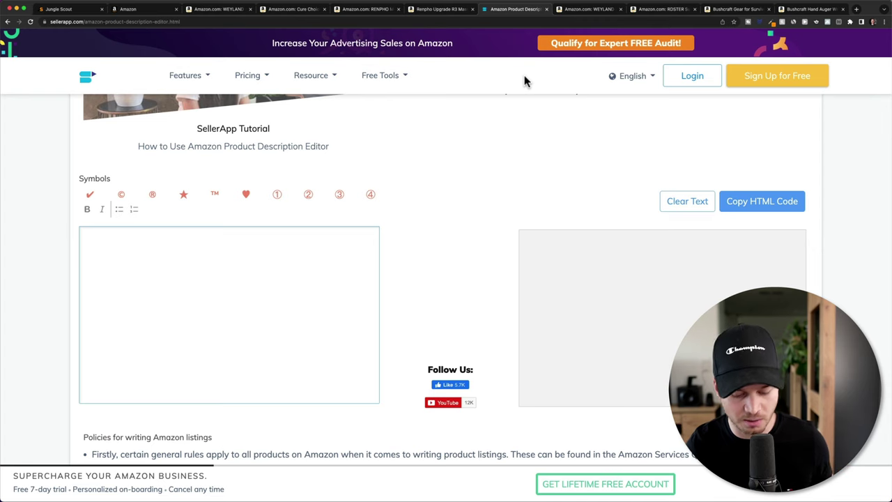
pyautogui.write('The Ultimate Survival Tool - This Hand Auger might be the most important piece of survival gear and equipment you own. Making an emergency shelter is a breeze with our bushcraft gear Settlers Wrench.')
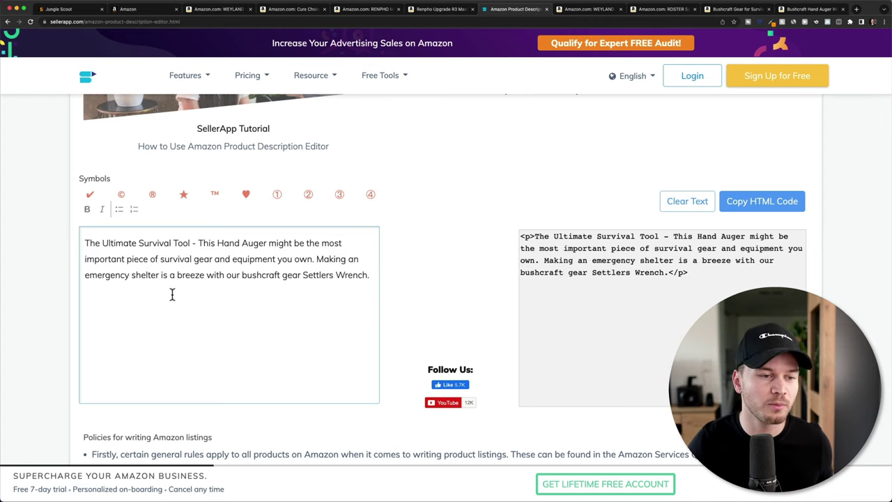
pyautogui.click(198, 242)
pyautogui.press('BackSpace')
pyautogui.press('BackSpace')
pyautogui.press('Return')
# - Make the heading "The Ultimate Survival Tool" bold and the words "emergency shelter" in the paragraph italic
pyautogui.moveTo(195, 243); pyautogui.dragTo(79, 242)
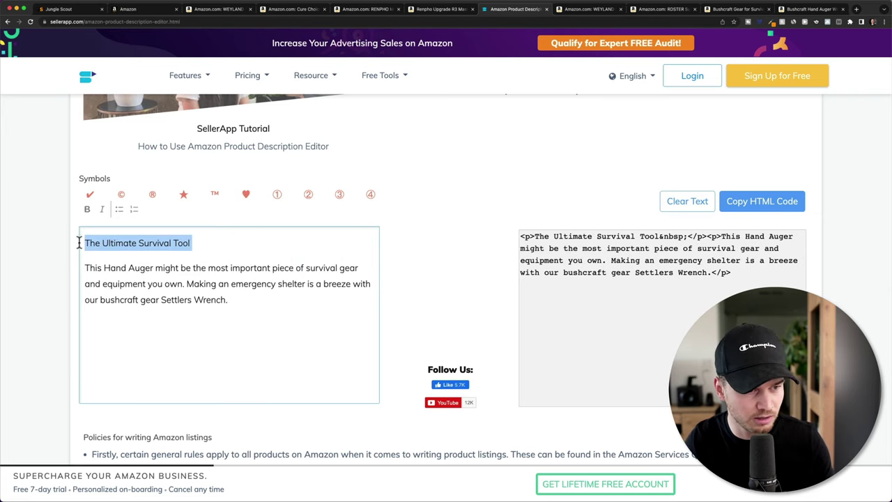
pyautogui.click(87, 209)
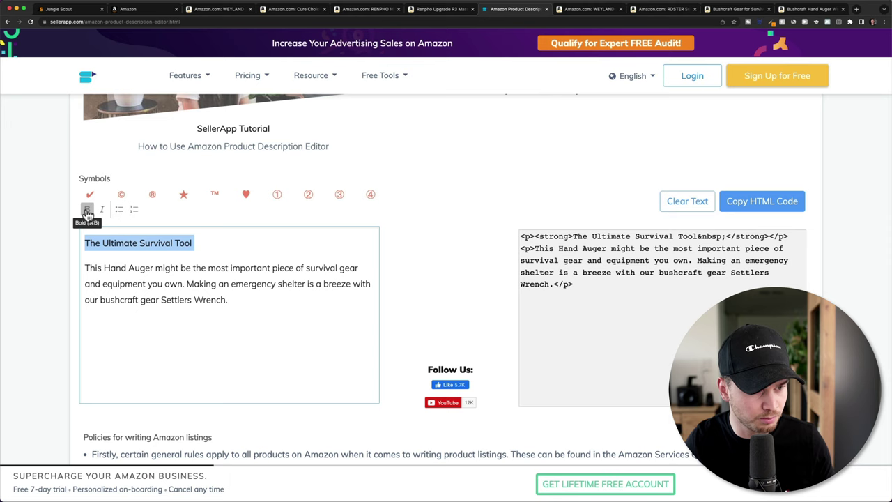
pyautogui.click(211, 297)
pyautogui.moveTo(230, 284); pyautogui.dragTo(305, 284)
pyautogui.click(101, 209)
pyautogui.click(275, 300)
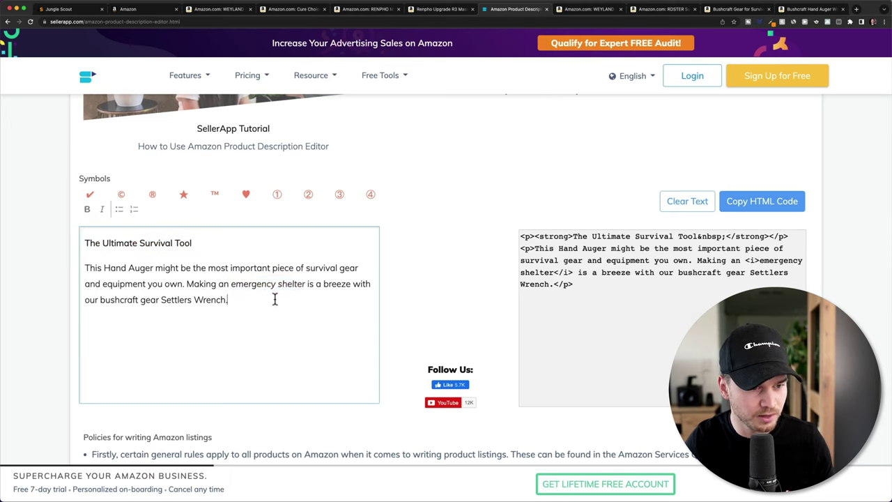
# - Add a bulleted list below the paragraph with the placeholder items "lkgpsng" and "grwgwg"
pyautogui.press('Return')
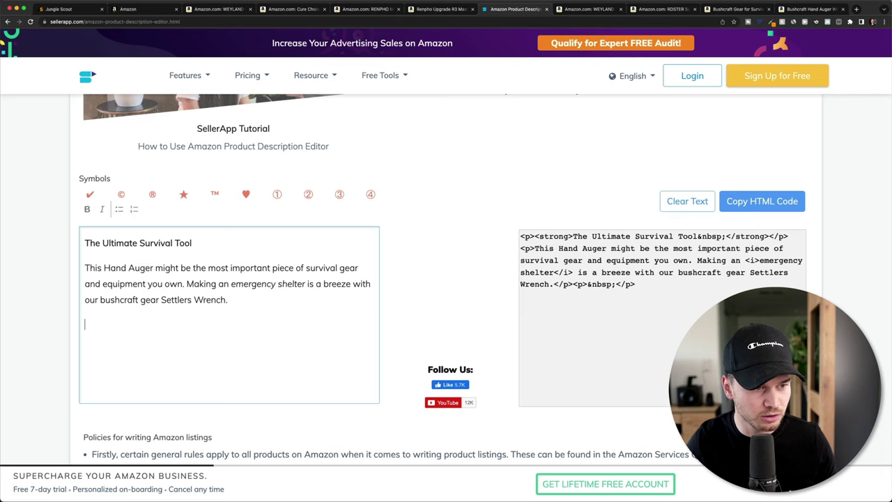
pyautogui.click(134, 209)
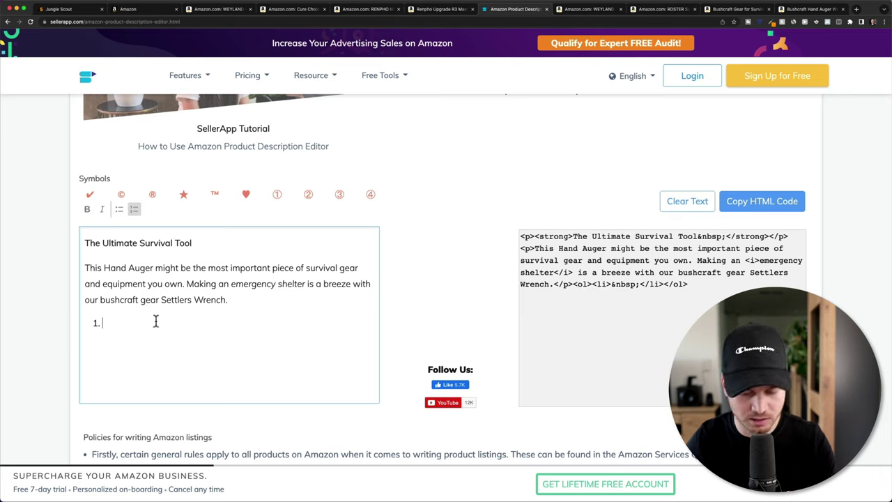
pyautogui.press('BackSpace')
pyautogui.click(119, 209)
pyautogui.write('lkgpsng')
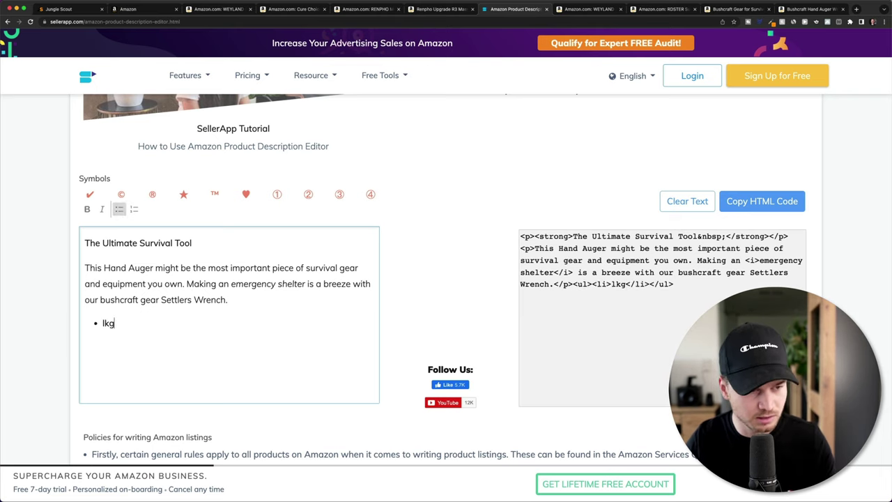
pyautogui.press('Return')
pyautogui.write('grwgwg')
pyautogui.press('Return')
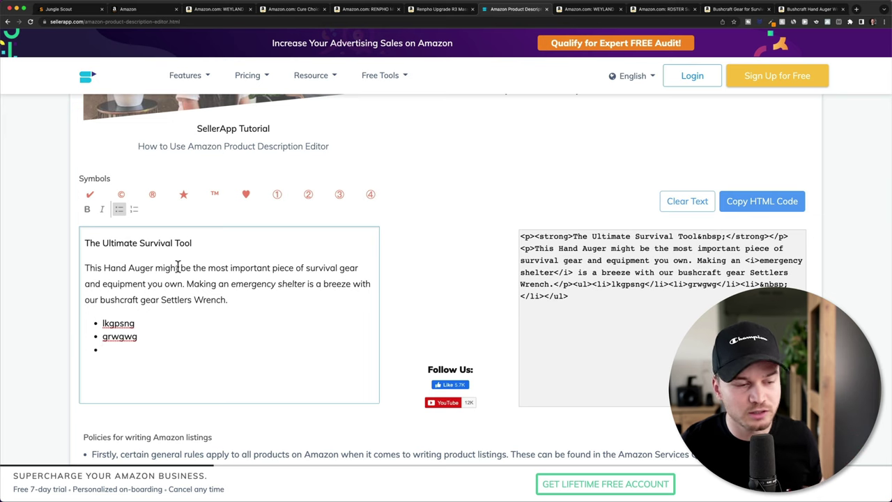
# - Copy the formatted text's HTML code and paste it as the Product Description of the Seller Central listing
pyautogui.click(750, 208)
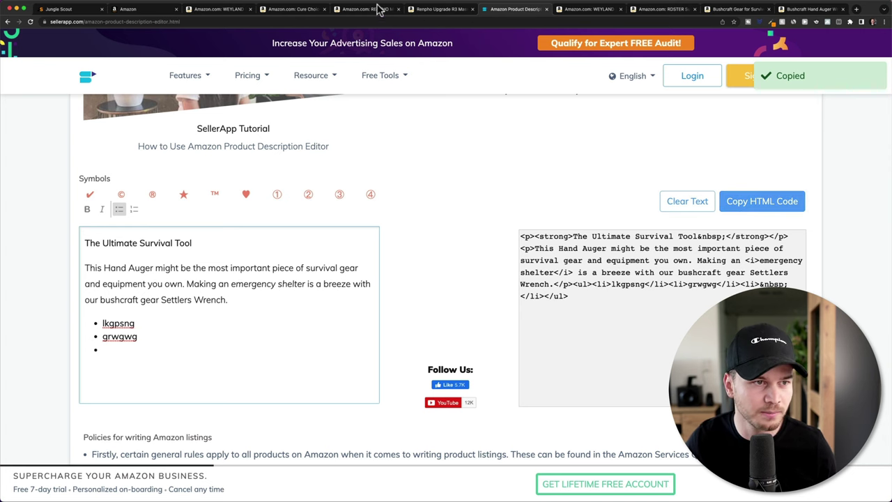
pyautogui.click(151, 9)
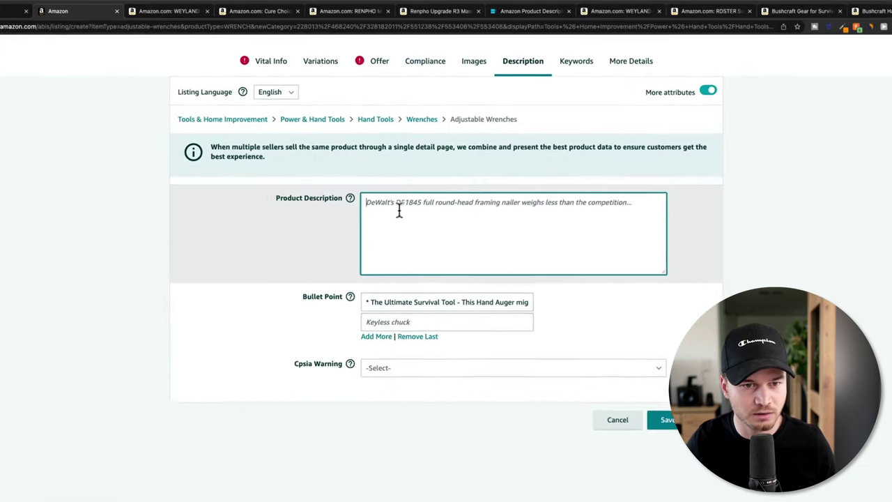
pyautogui.rightClick(404, 213)
pyautogui.click(424, 273)
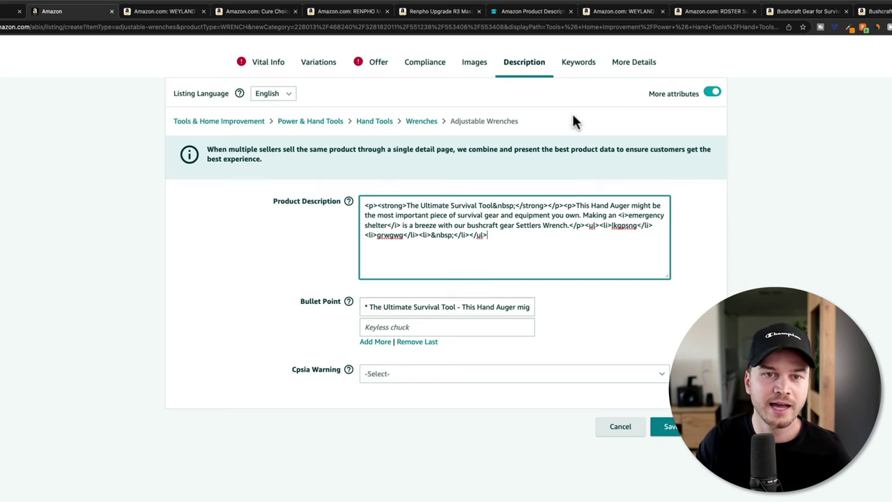
pyautogui.click(530, 11)
pyautogui.moveTo(263, 345); pyautogui.dragTo(89, 232)
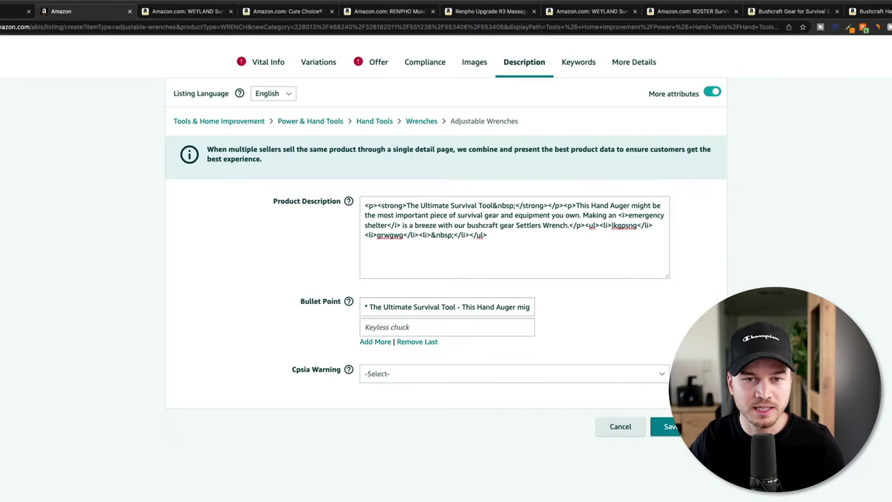
# - Set the listing's search terms to "bushcraft gear hand auger survival tool wrench manual drill frontier", and save and finish the listing
pyautogui.click(588, 69)
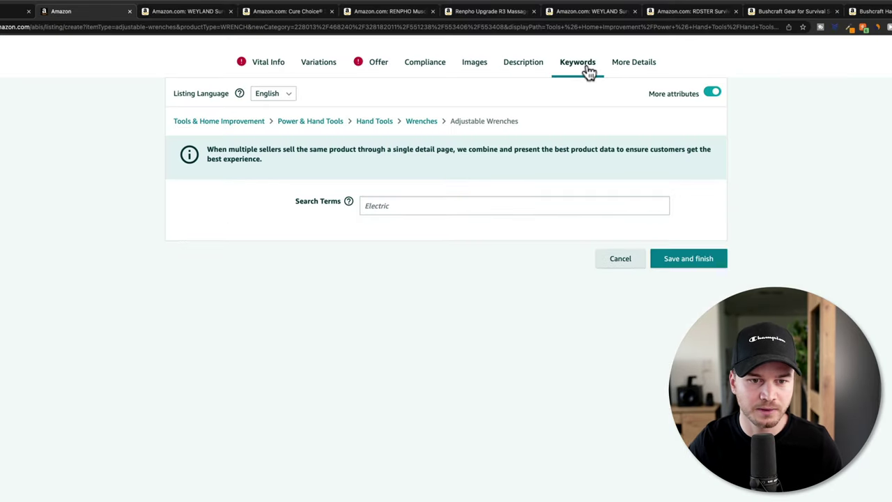
pyautogui.click(397, 204)
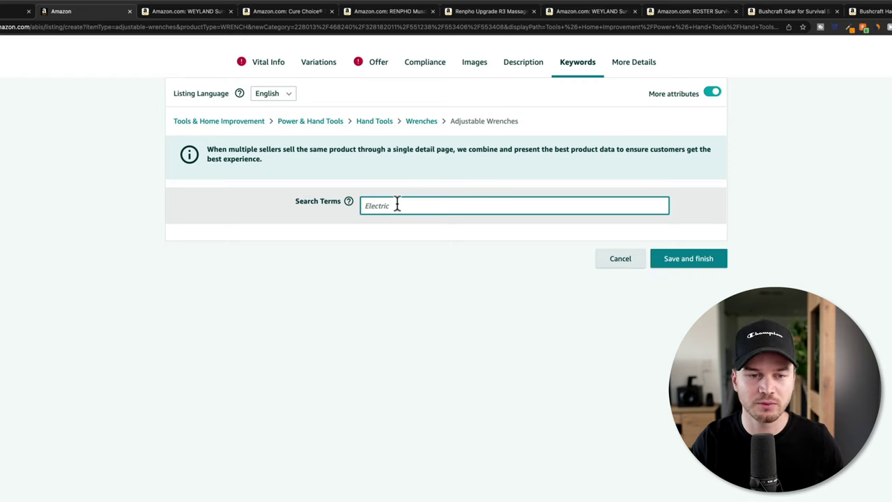
pyautogui.hotkey('ctrl', 'v')
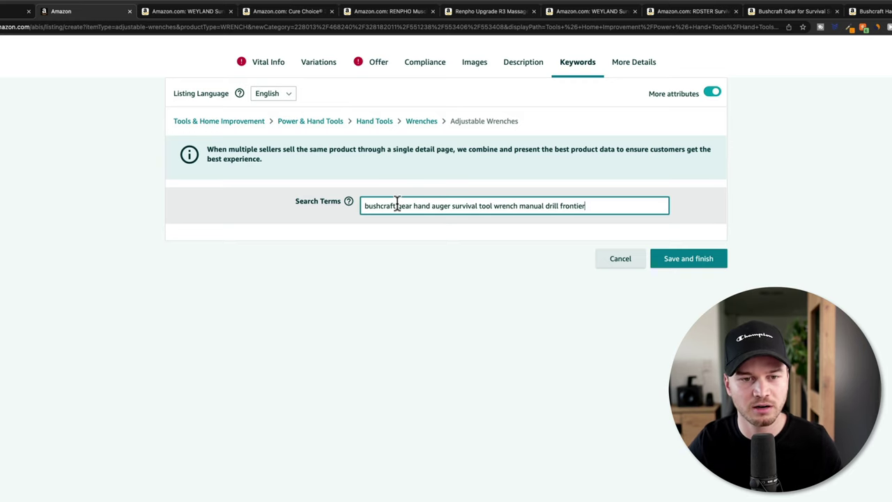
pyautogui.click(455, 259)
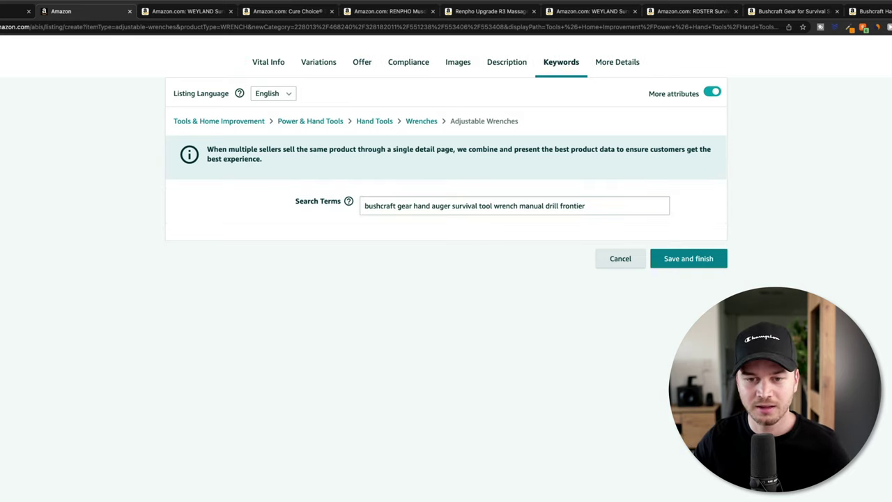
pyautogui.click(689, 268)
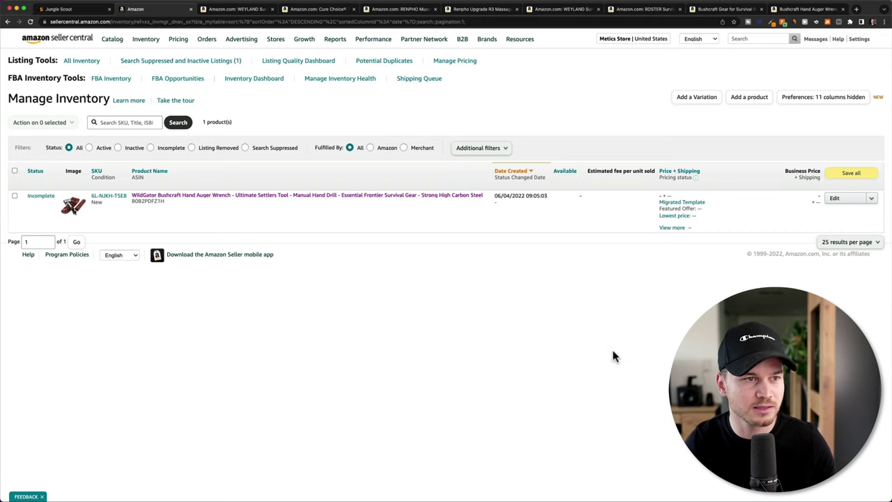
# - Open the WildGator hand auger's product page from the inventory, review its title, bullet point and formatted description, and return to Manage Inventory
pyautogui.moveTo(148, 42)
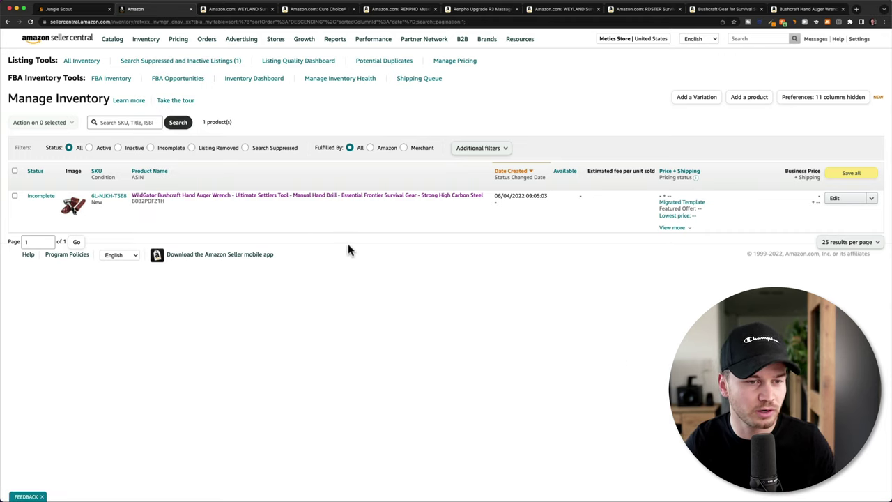
pyautogui.click(301, 195)
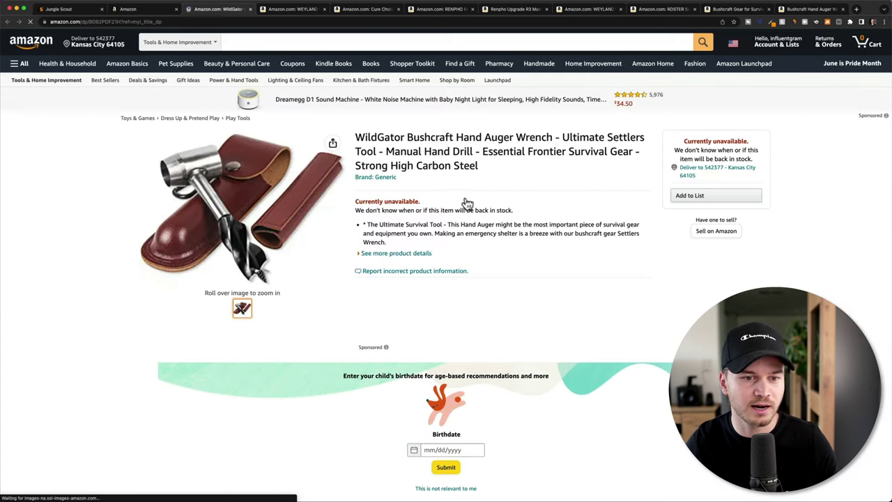
pyautogui.scroll(-6, 485, 192)
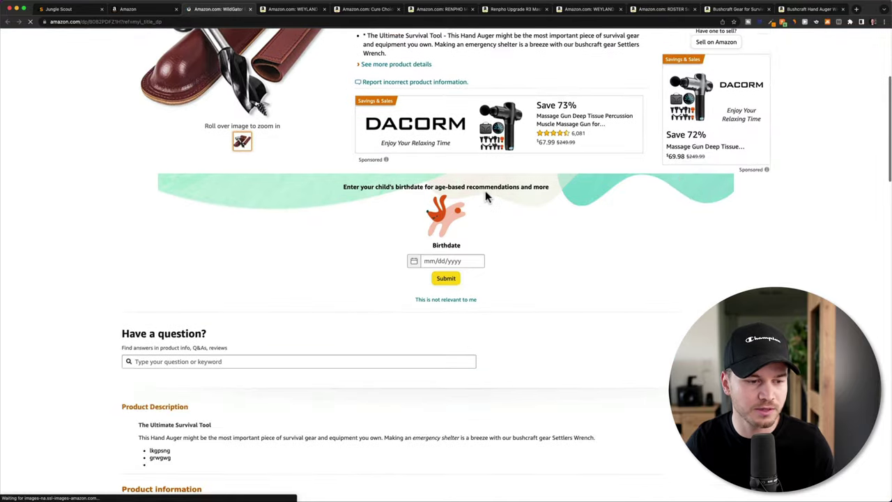
pyautogui.scroll(6, 283, 249)
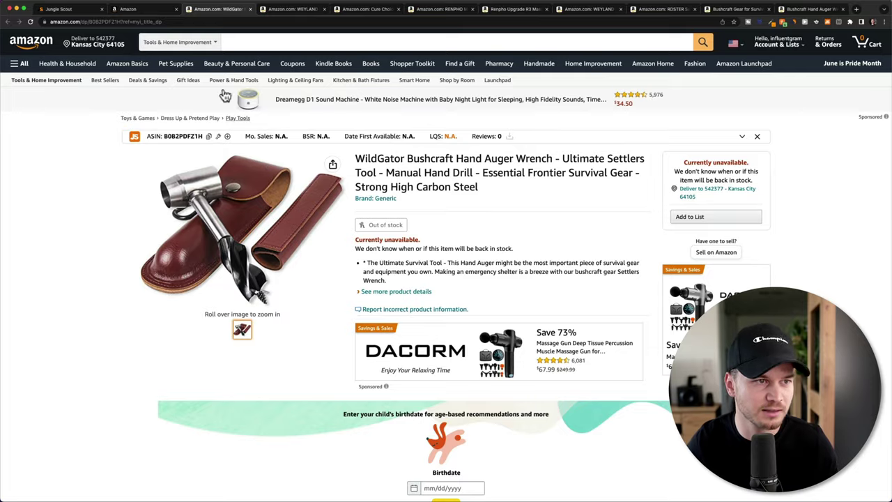
pyautogui.click(148, 9)
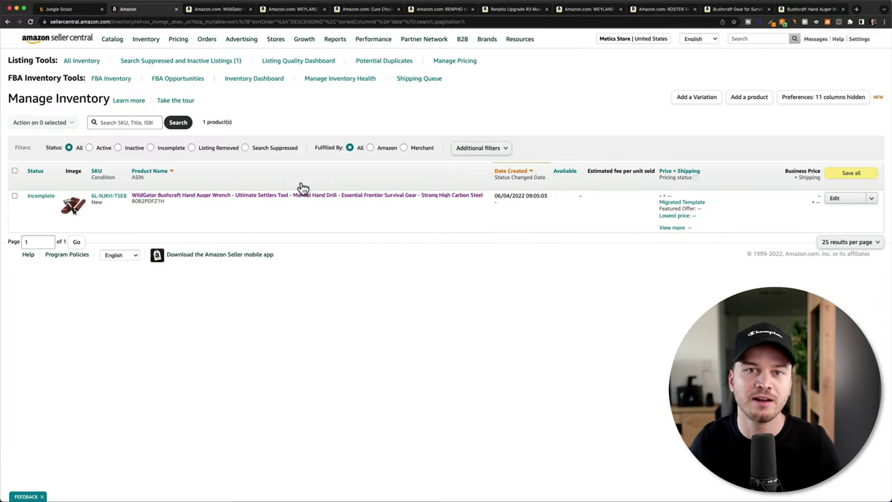